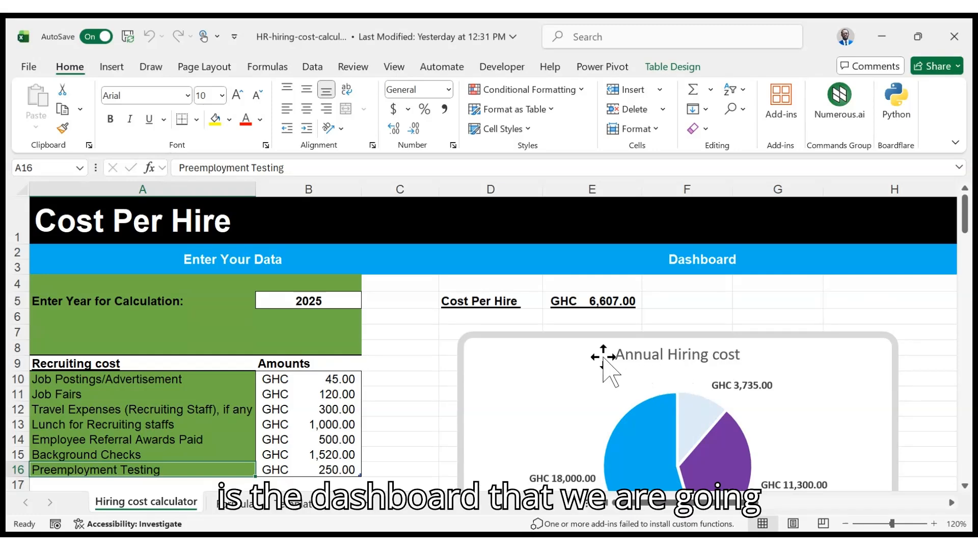
# Scroll through the Hiring cost calculator sheet to review its cost tables and dashboard charts
pyautogui.scroll(-1, 637, 371)
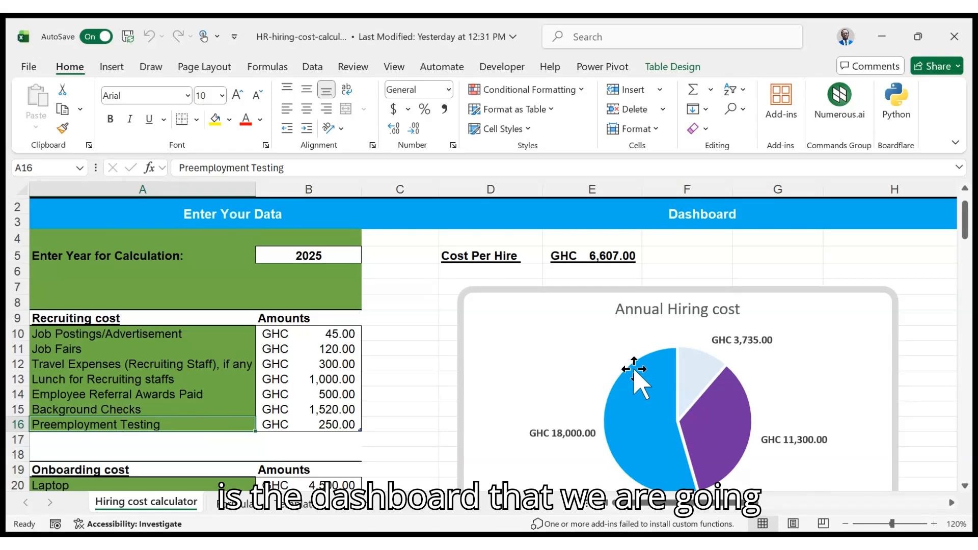
pyautogui.scroll(-1, 637, 372)
pyautogui.scroll(-7, 634, 369)
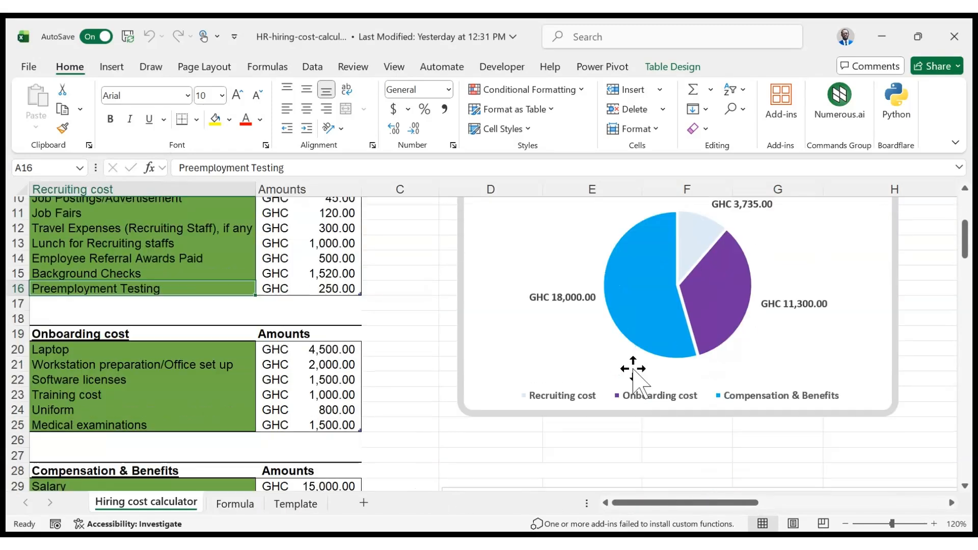
pyautogui.scroll(-2, 637, 379)
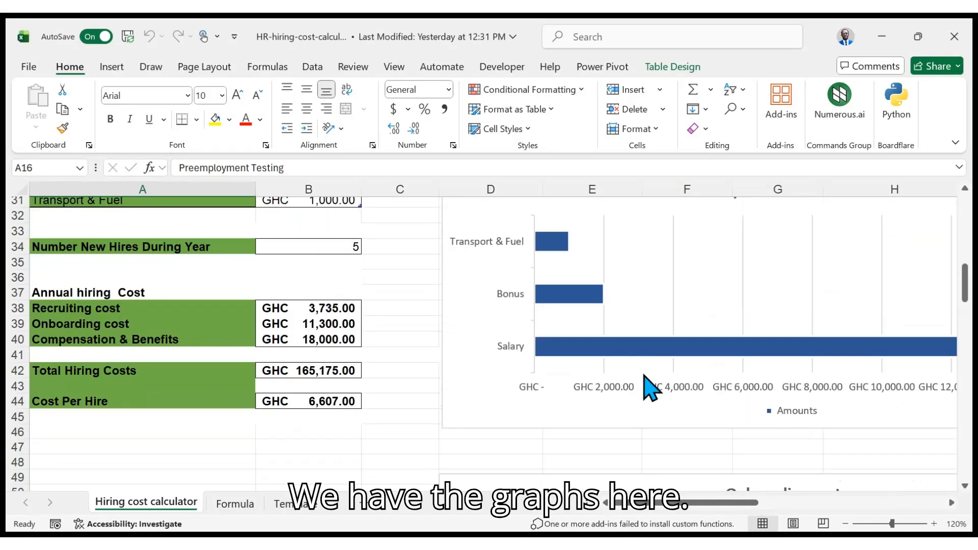
pyautogui.scroll(1, 649, 387)
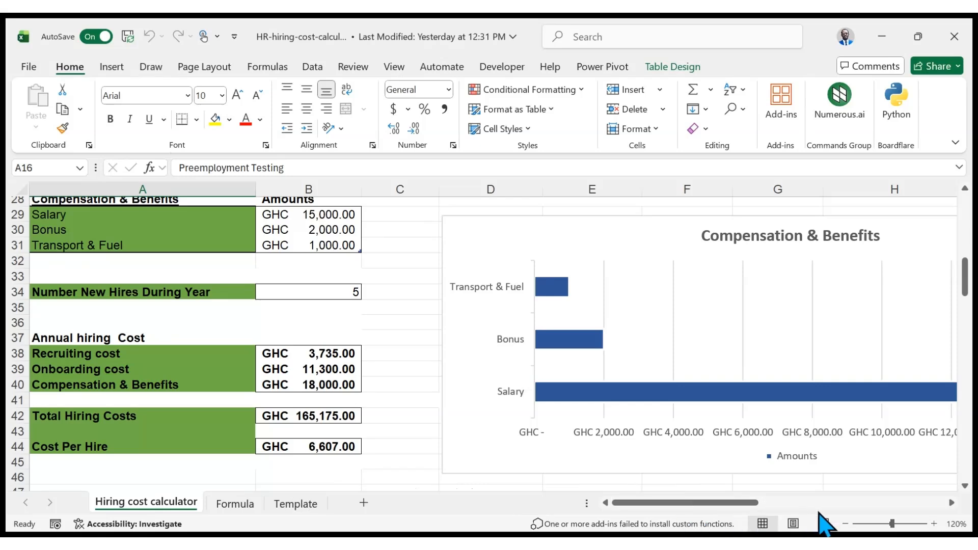
pyautogui.moveTo(739, 502); pyautogui.dragTo(880, 484)
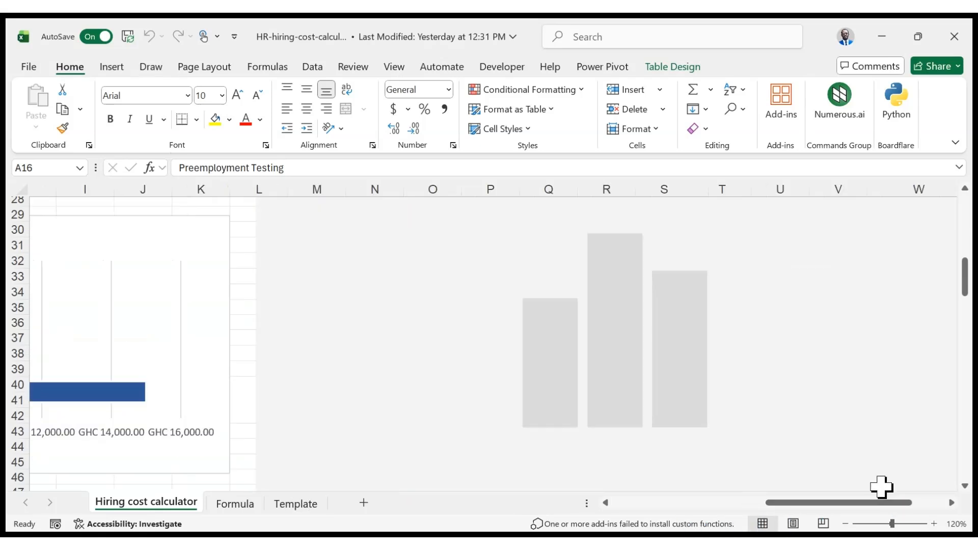
pyautogui.scroll(3, 798, 448)
pyautogui.scroll(-1, 798, 449)
pyautogui.scroll(-1, 798, 448)
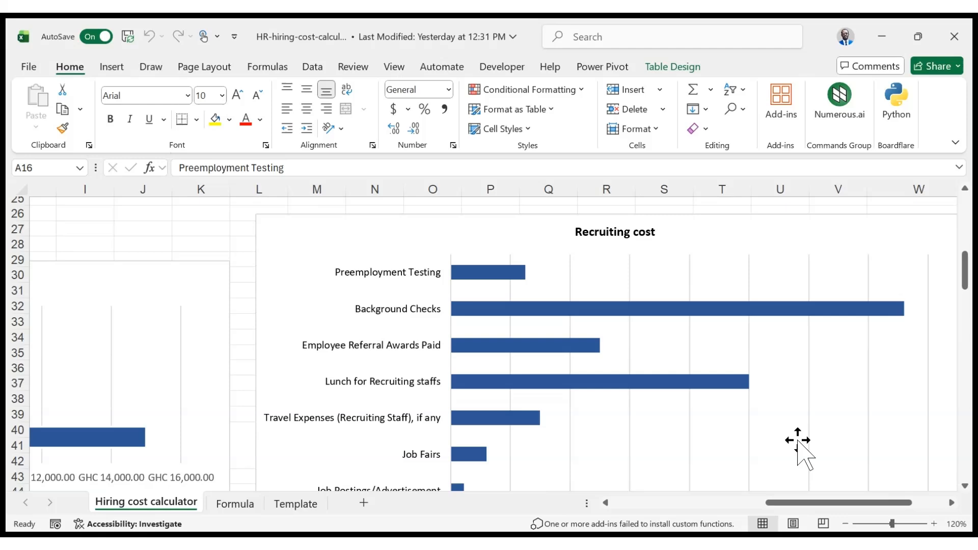
pyautogui.scroll(-1, 799, 441)
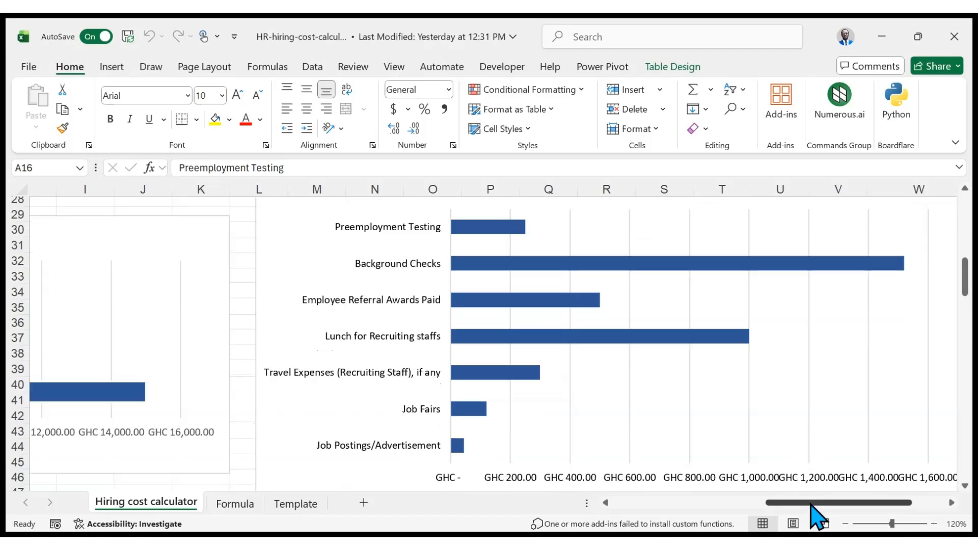
pyautogui.moveTo(811, 505); pyautogui.dragTo(674, 499)
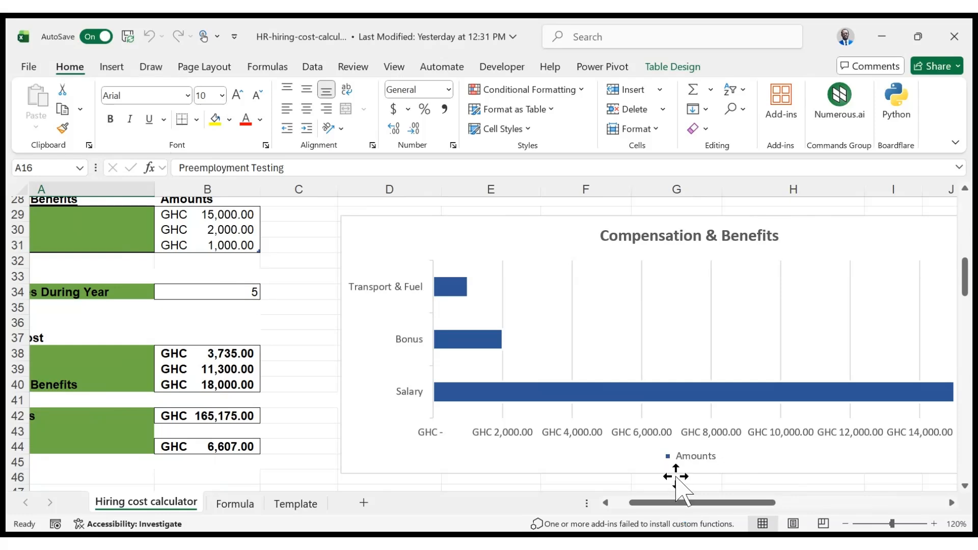
pyautogui.scroll(-6, 675, 477)
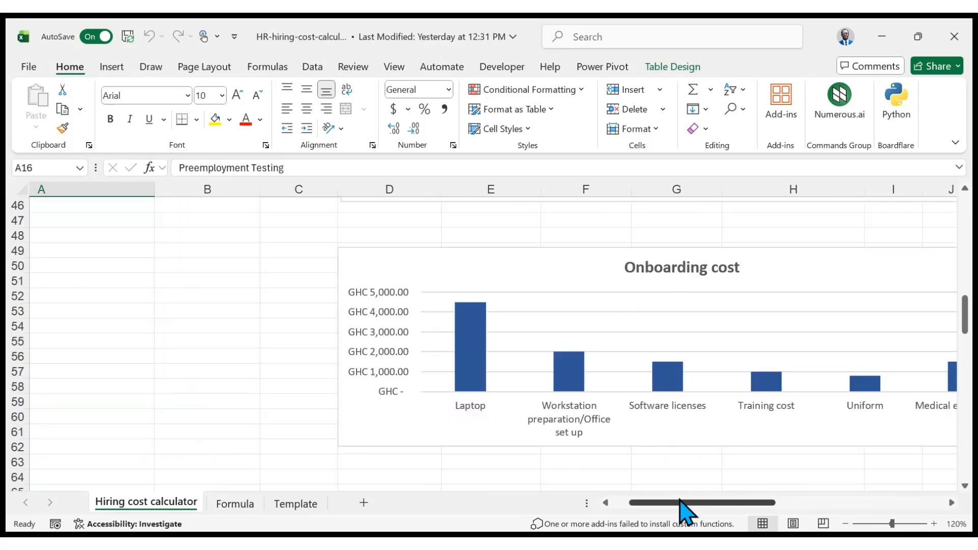
pyautogui.moveTo(683, 506); pyautogui.dragTo(711, 505)
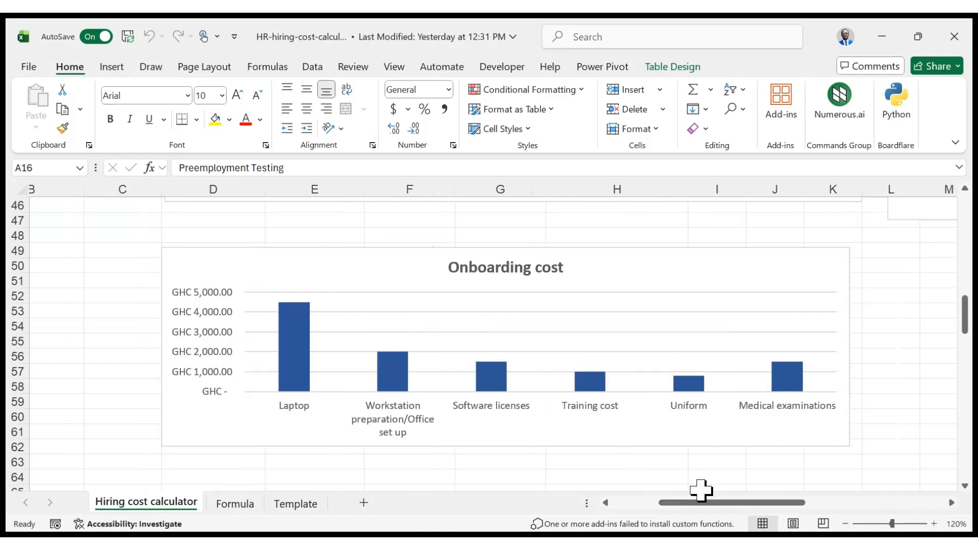
pyautogui.scroll(4, 698, 469)
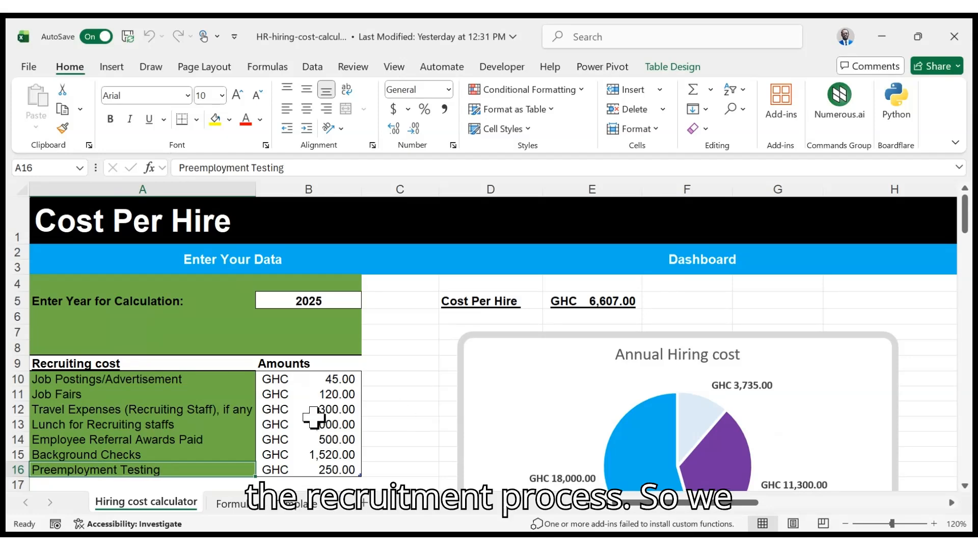
# Review the recruiting, onboarding and compensation input tables, then open the Formula sheet
pyautogui.scroll(-2, 172, 380)
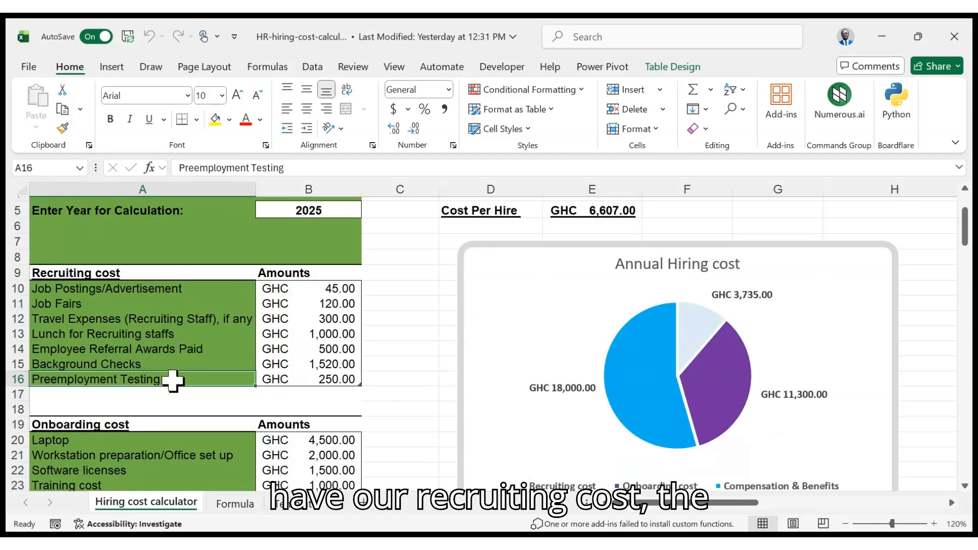
pyautogui.scroll(-1, 172, 380)
pyautogui.scroll(-2, 173, 381)
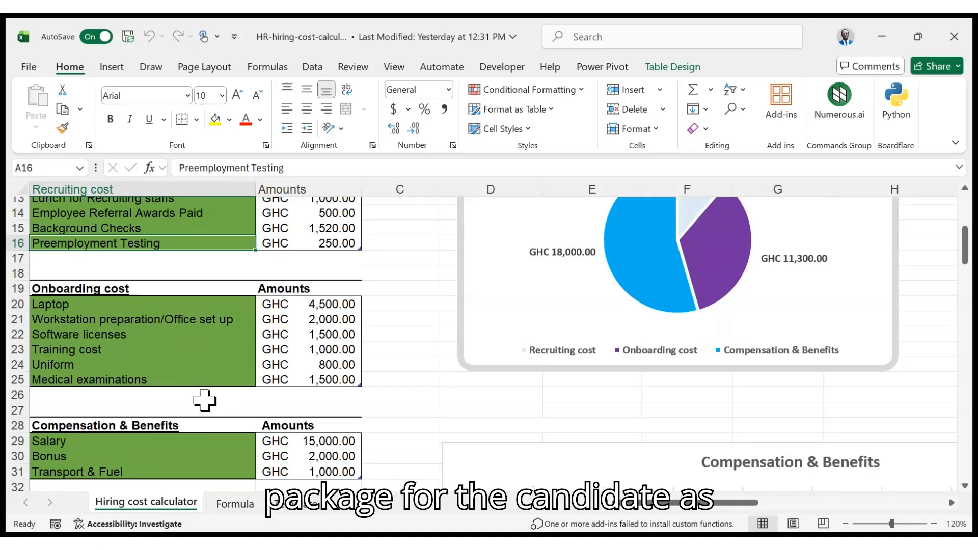
pyautogui.scroll(4, 203, 399)
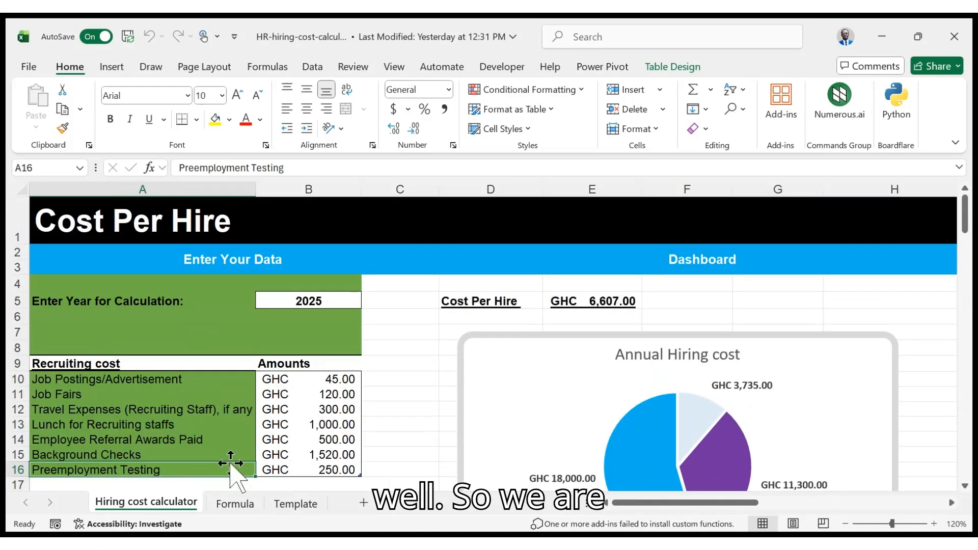
pyautogui.click(249, 509)
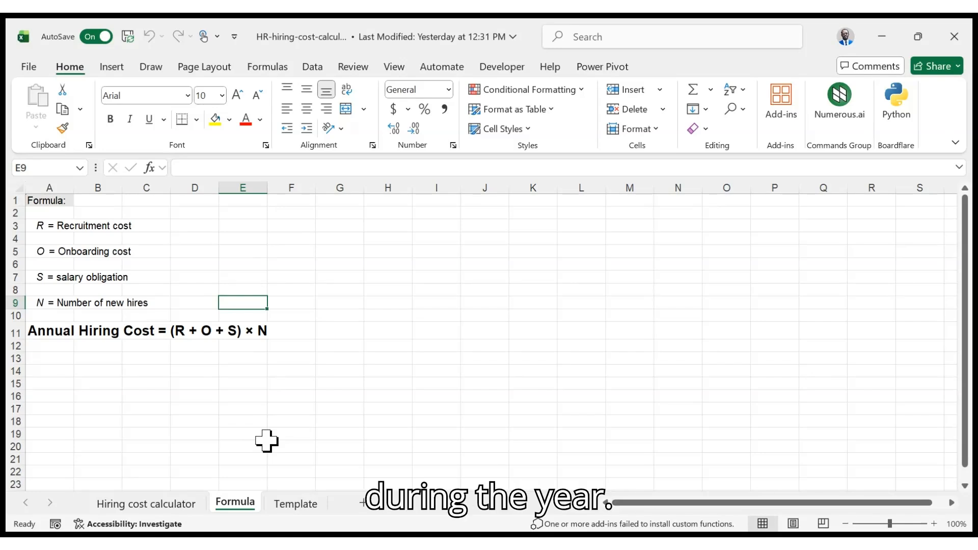
# Open the Template sheet and examine its empty input tables and dashboard charts
pyautogui.click(300, 504)
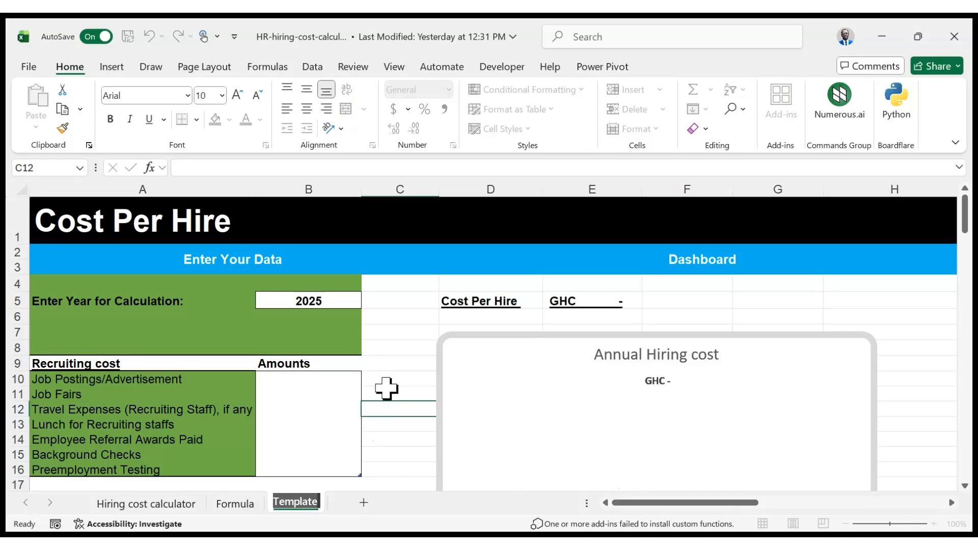
pyautogui.click(399, 455)
pyautogui.scroll(-1, 389, 402)
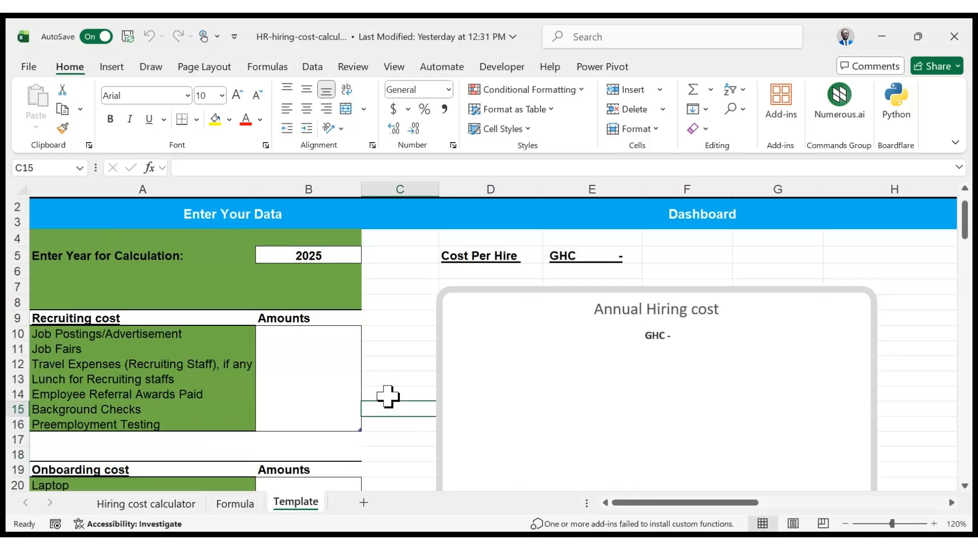
pyautogui.scroll(-6, 388, 397)
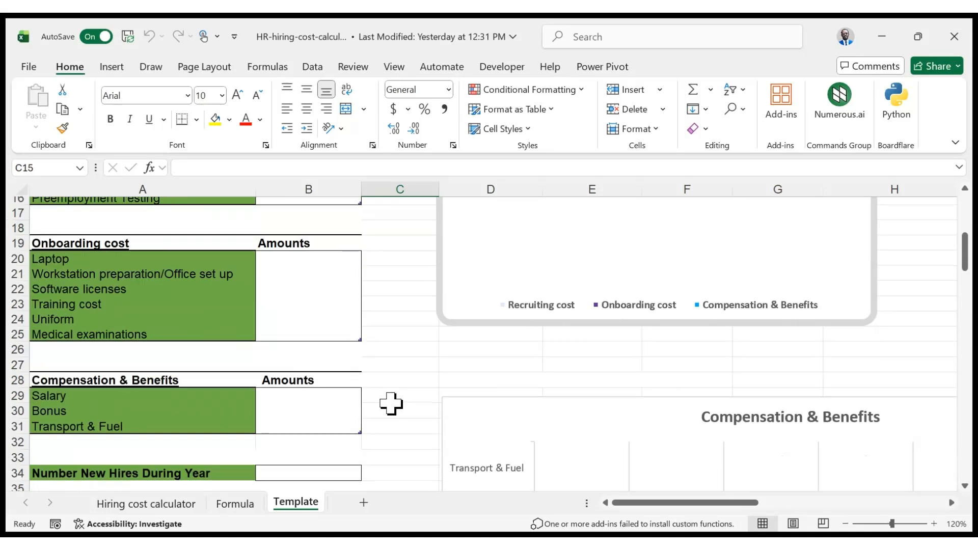
pyautogui.scroll(-4, 390, 404)
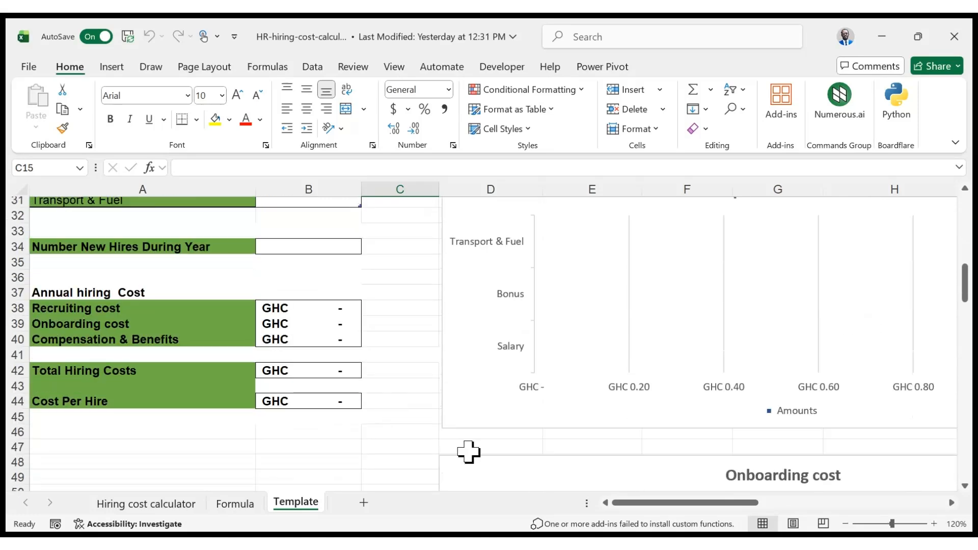
pyautogui.moveTo(679, 502); pyautogui.dragTo(809, 504)
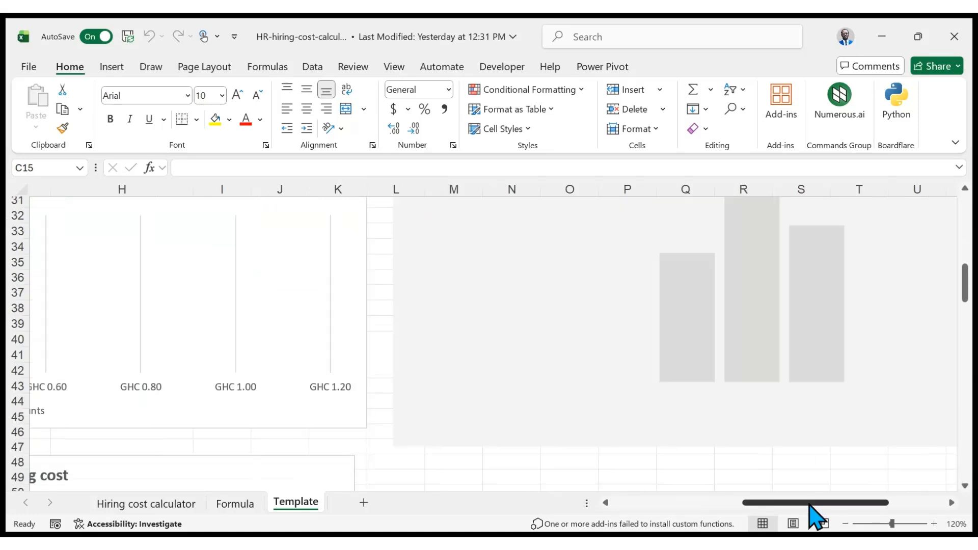
pyautogui.scroll(4, 789, 454)
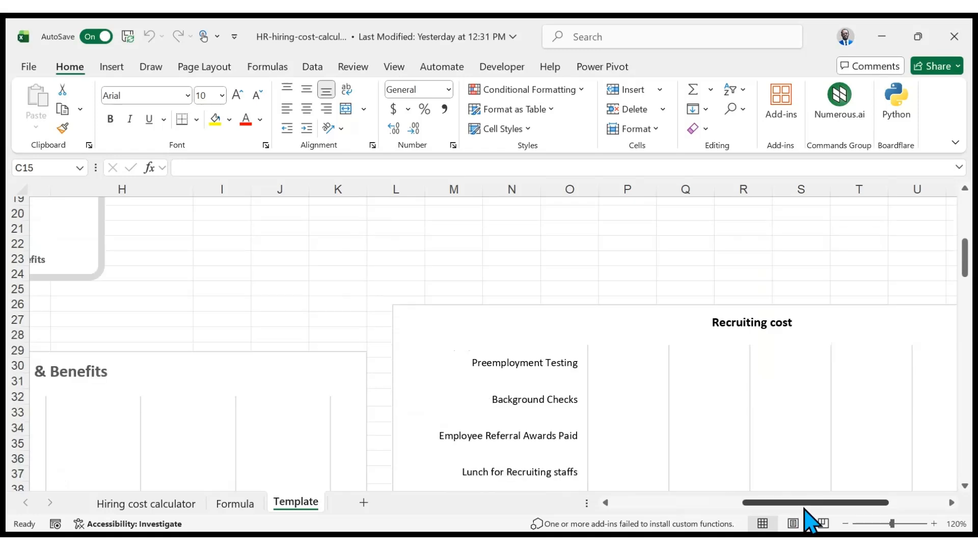
pyautogui.moveTo(804, 505); pyautogui.dragTo(858, 506)
pyautogui.scroll(-4, 780, 418)
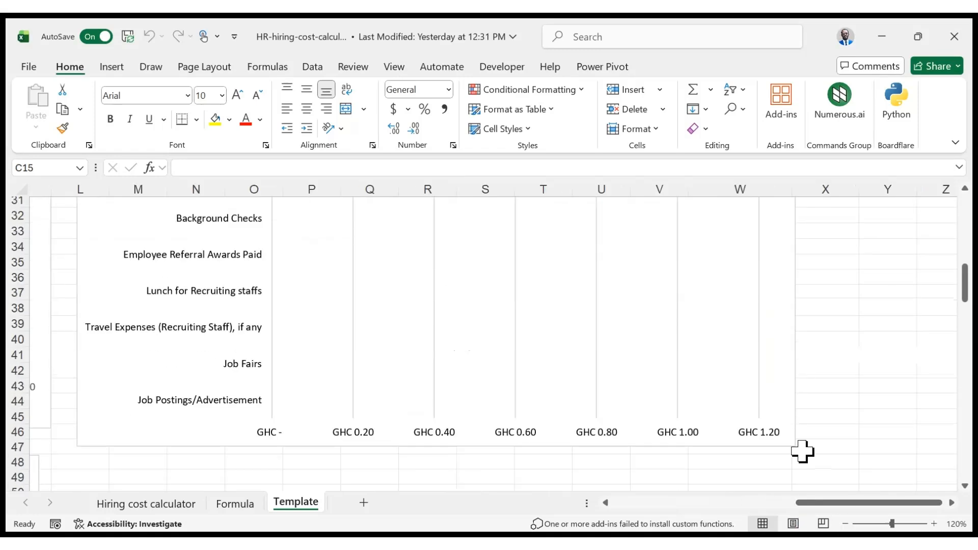
pyautogui.scroll(-1, 407, 337)
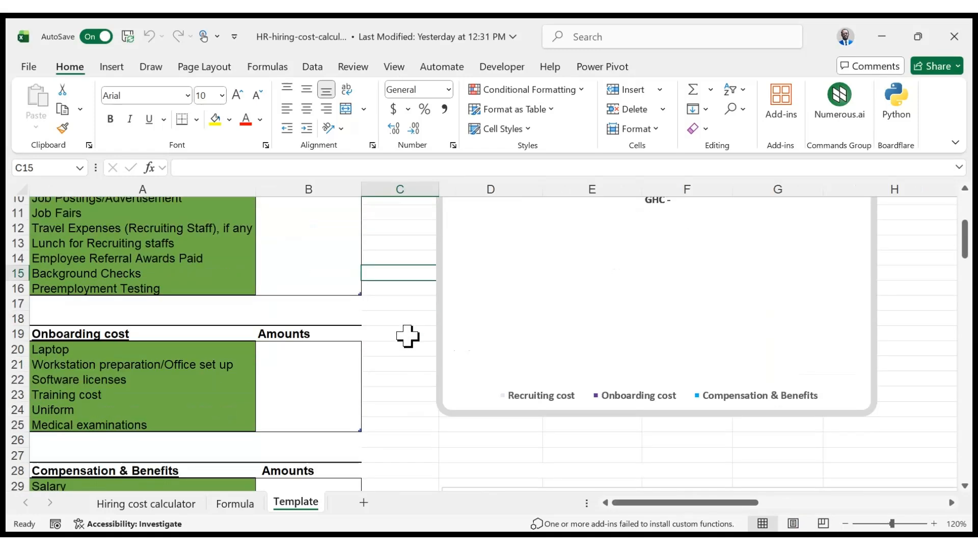
pyautogui.scroll(-5, 408, 336)
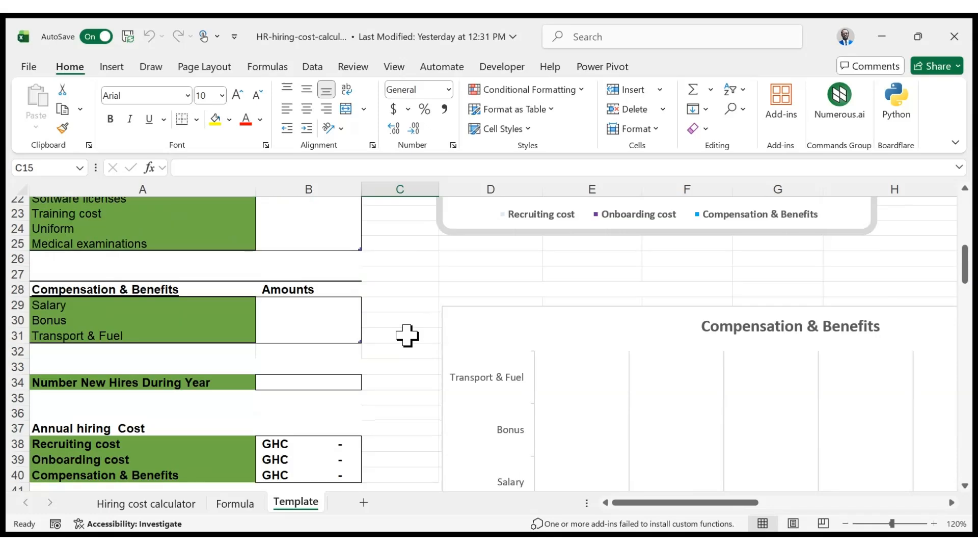
pyautogui.scroll(9, 405, 333)
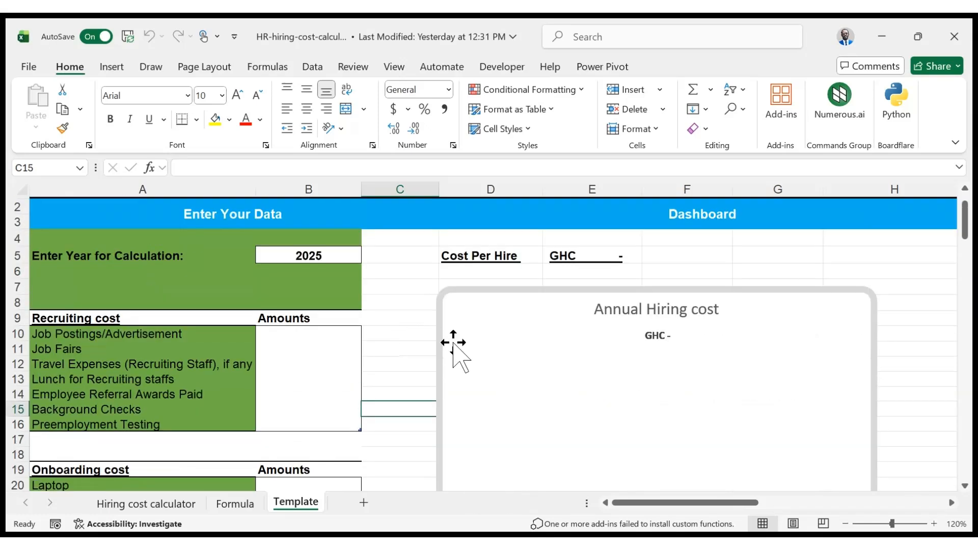
# Enter recruiting amounts 45, 120 and 300 for job postings, job fairs and travel expenses
pyautogui.doubleClick(321, 337)
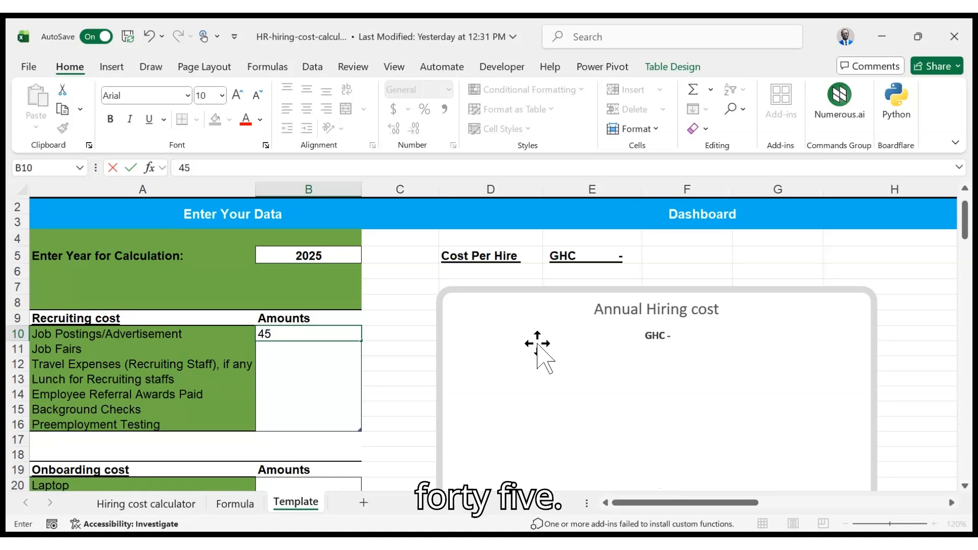
pyautogui.press('Return')
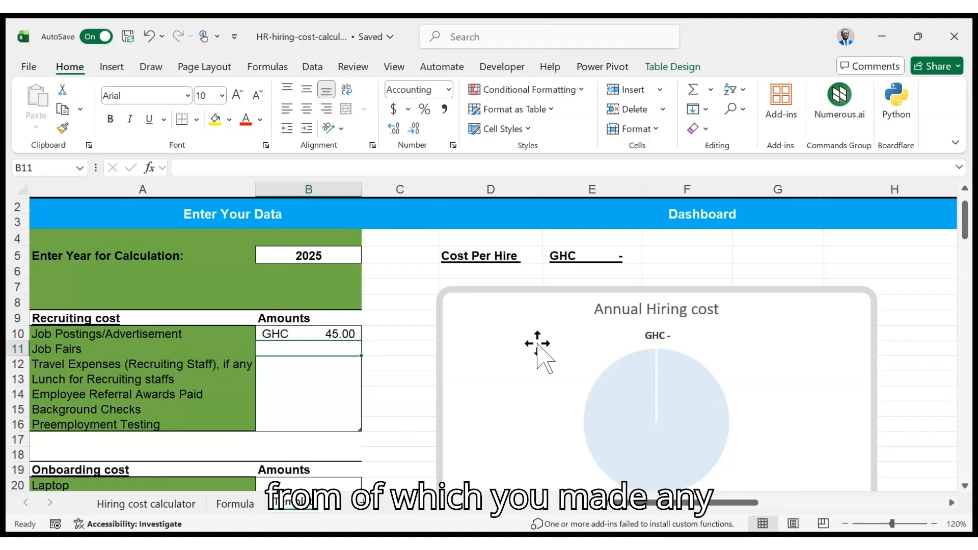
pyautogui.write('12')
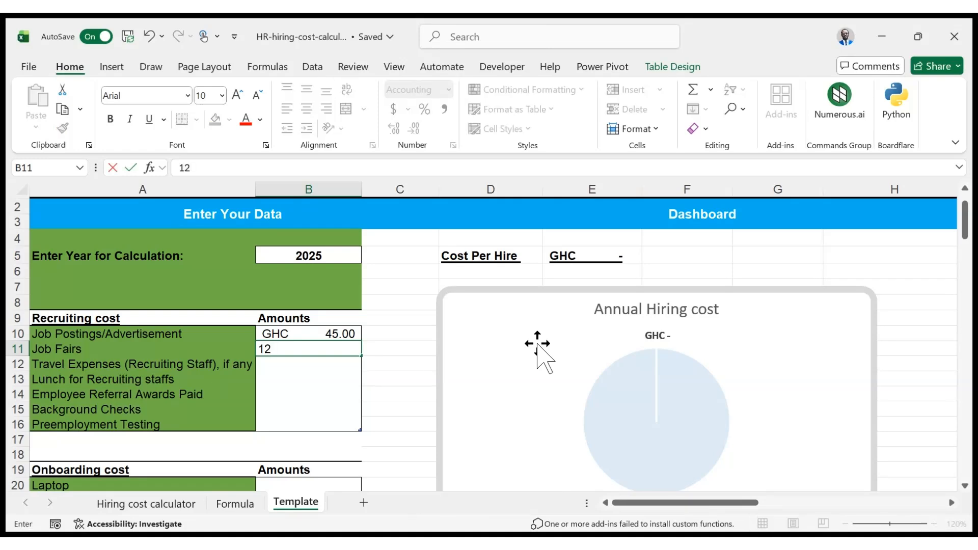
pyautogui.write('0')
pyautogui.press('Return')
pyautogui.scroll(-2, 631, 382)
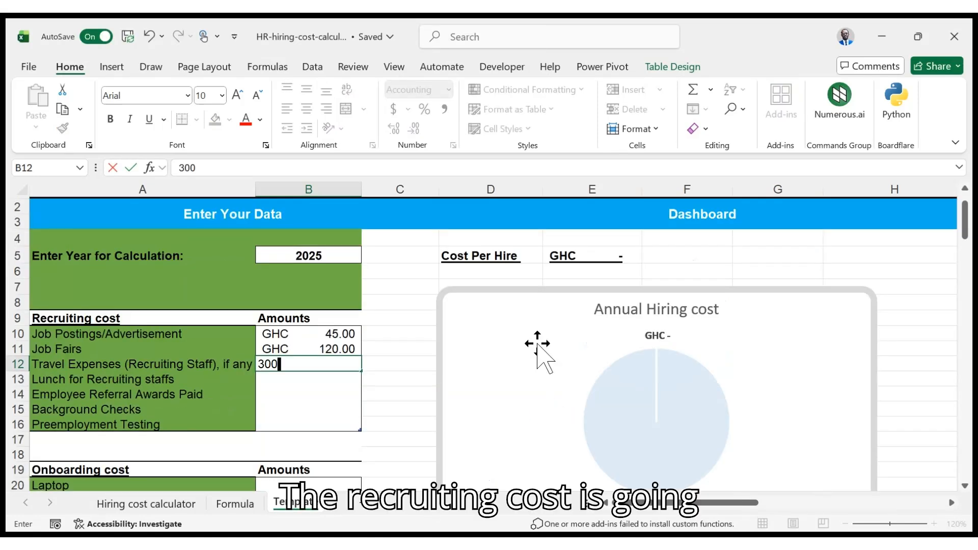
pyautogui.press('Return')
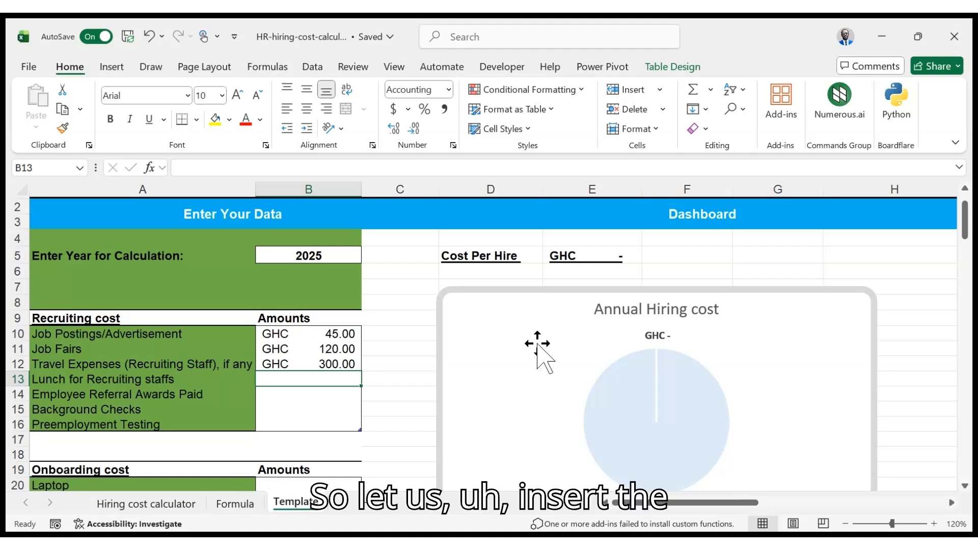
# Enter 1000, 500, 1520 and 20 for lunch, referral awards, background checks and preemployment testing
pyautogui.write('1000')
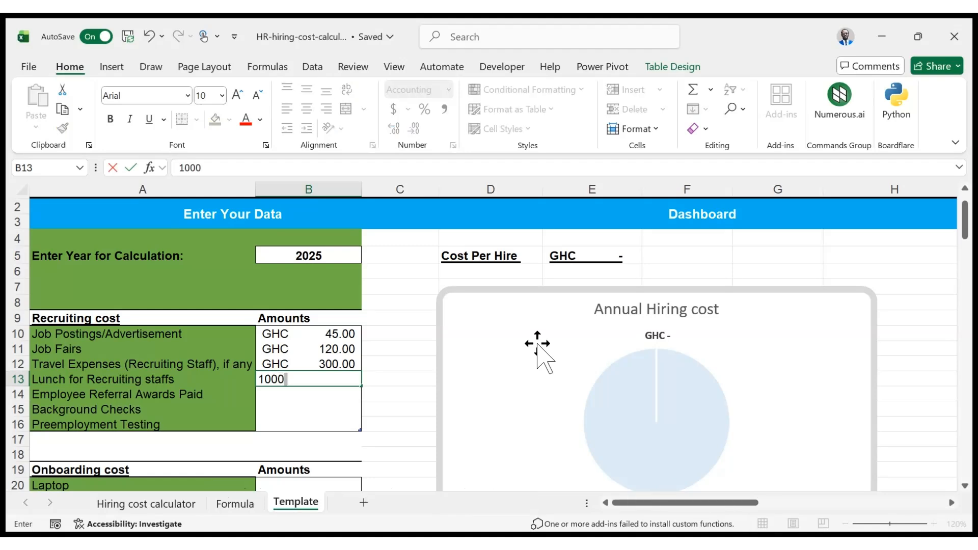
pyautogui.press('Return')
pyautogui.write('5')
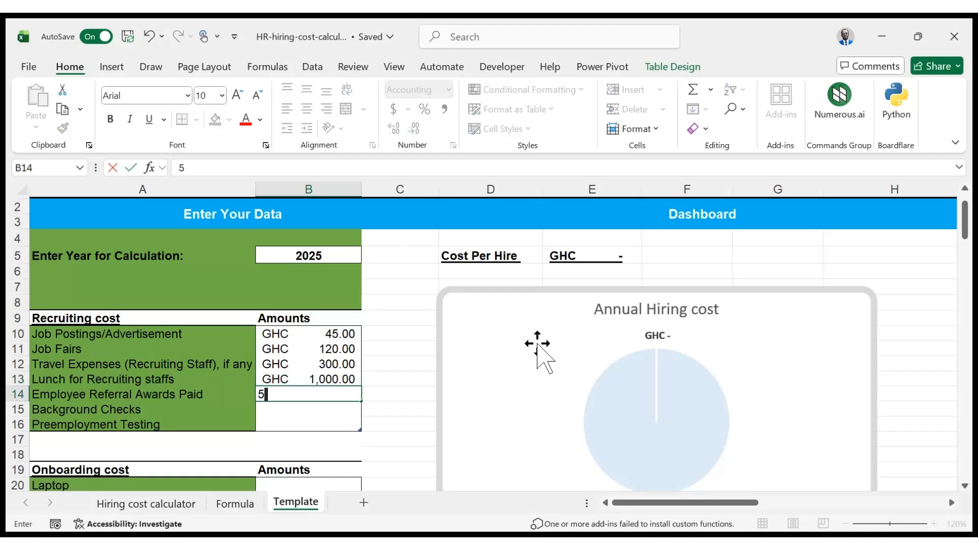
pyautogui.write('00')
pyautogui.press('Return')
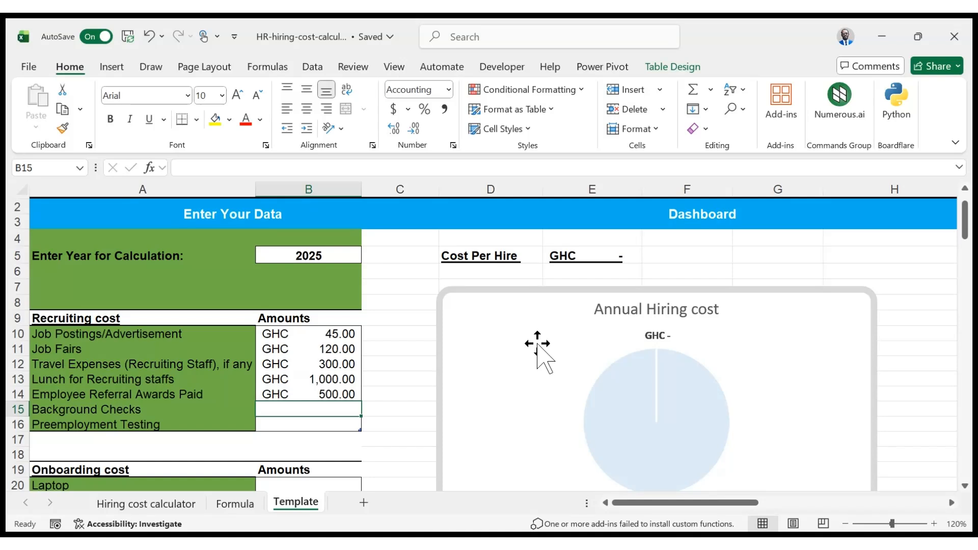
pyautogui.write('1520')
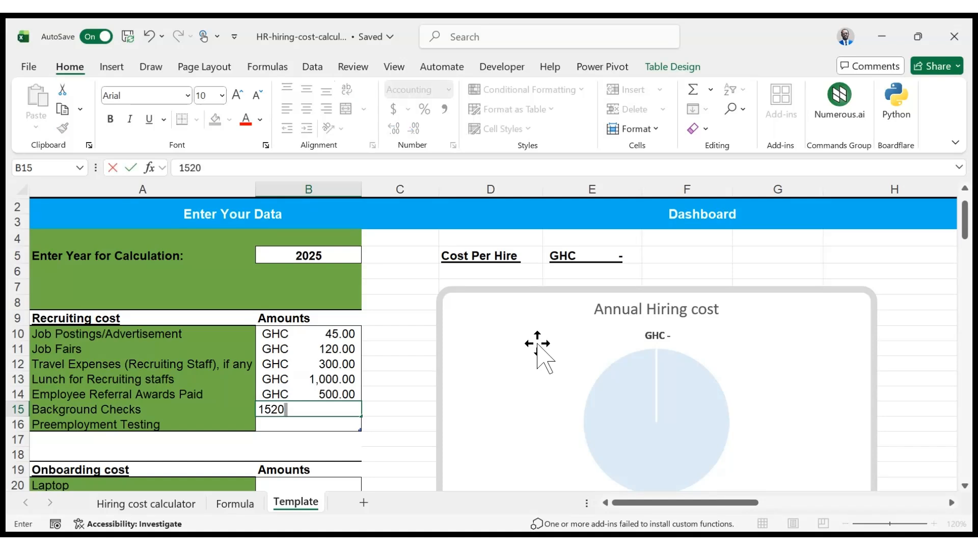
pyautogui.press('Return')
pyautogui.write('2')
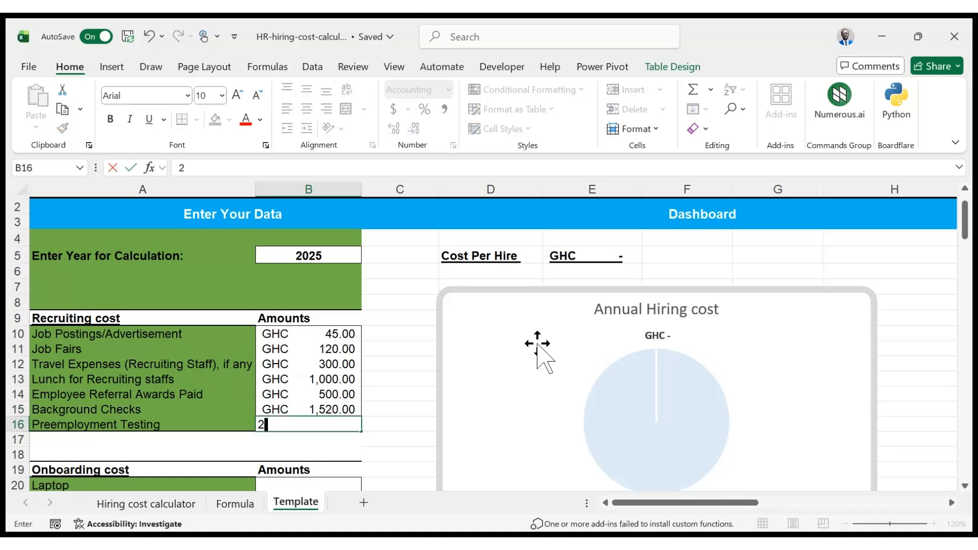
pyautogui.write('0')
pyautogui.press('Return')
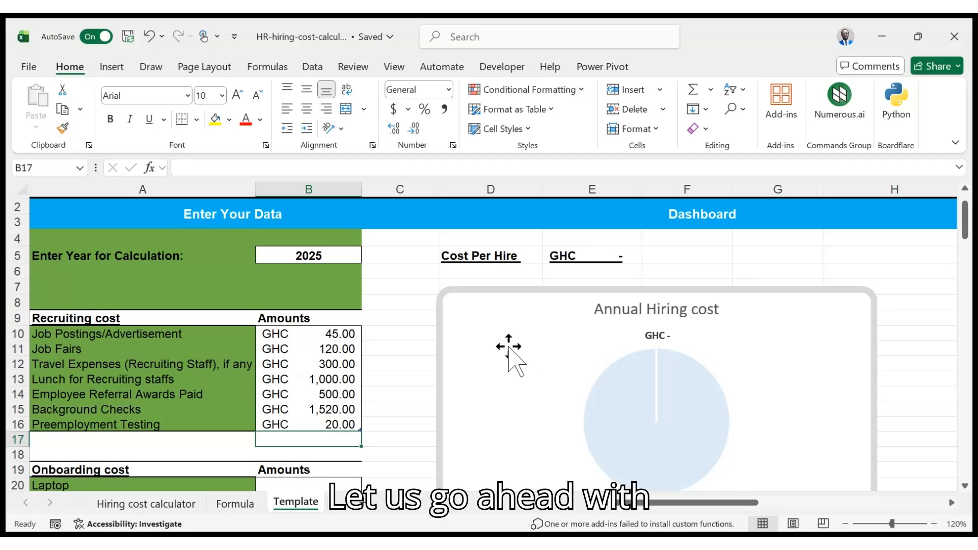
# Enter onboarding amounts 4500, 2000 and 1500 for laptop, workstation preparation/office set up and software licenses
pyautogui.scroll(-3, 507, 344)
pyautogui.click(319, 351)
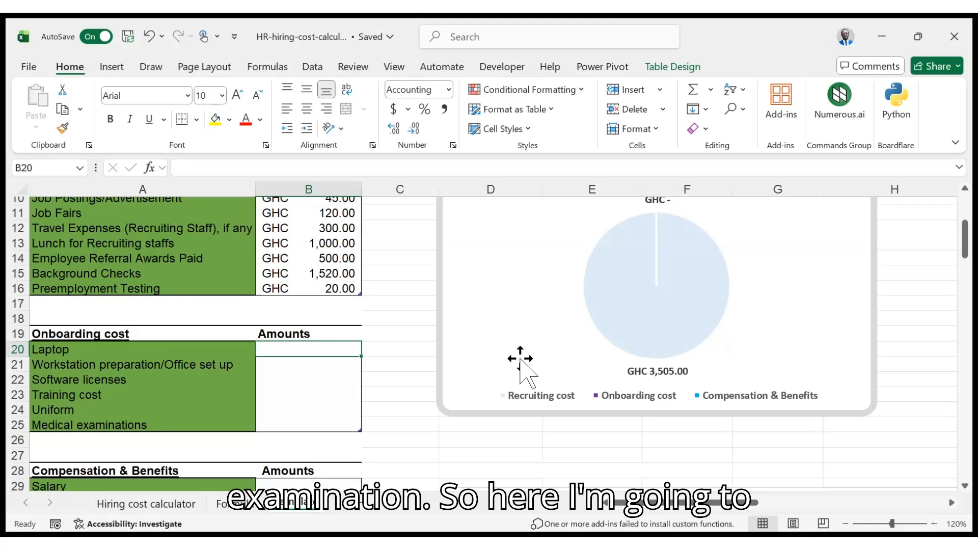
pyautogui.write('450')
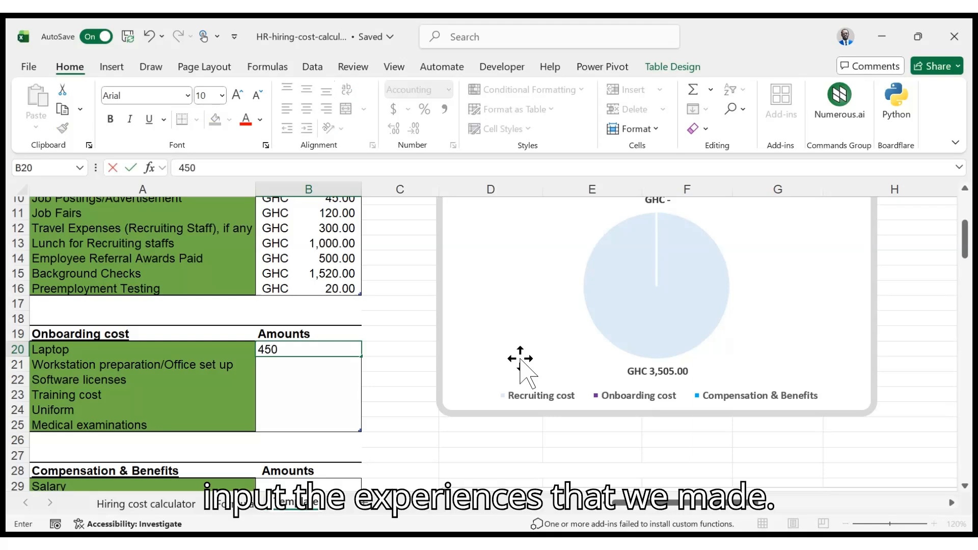
pyautogui.write('0')
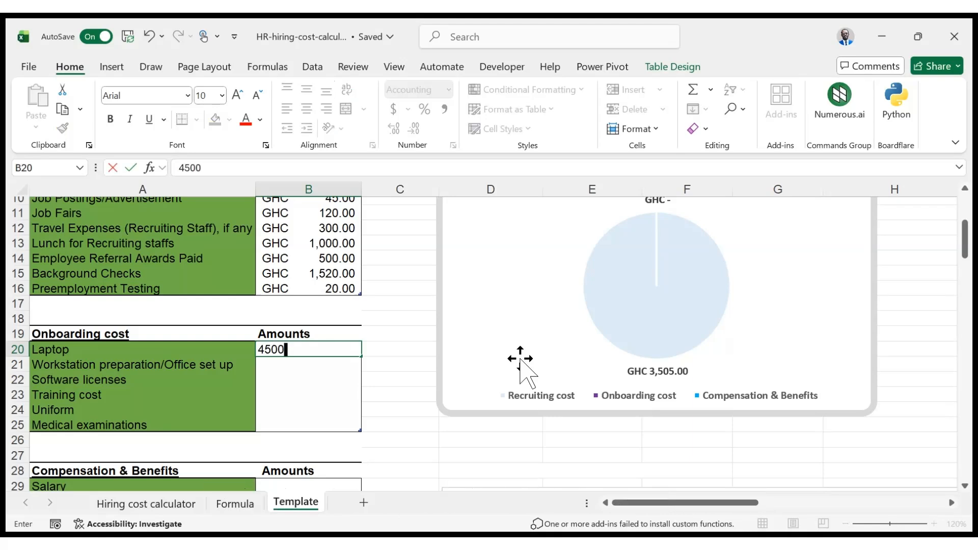
pyautogui.press('Return')
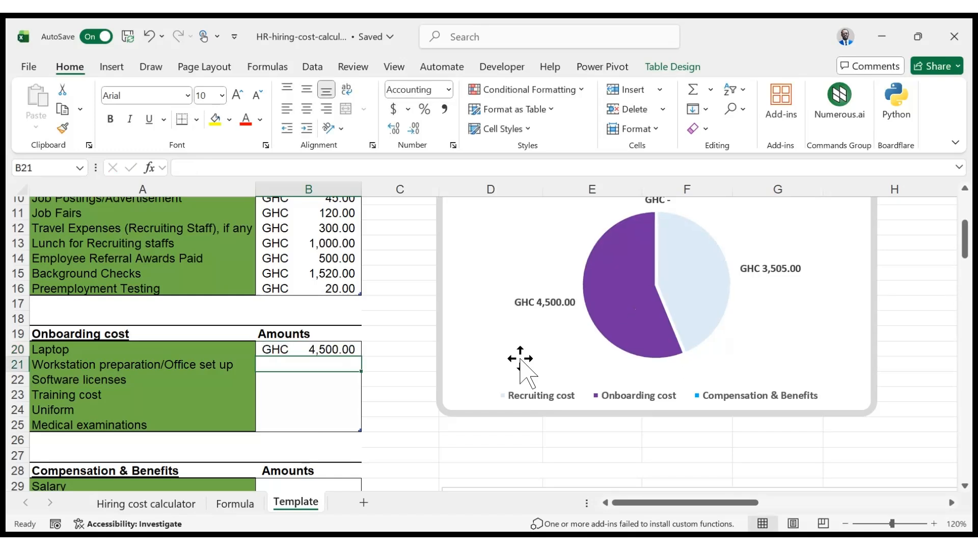
pyautogui.write('2000')
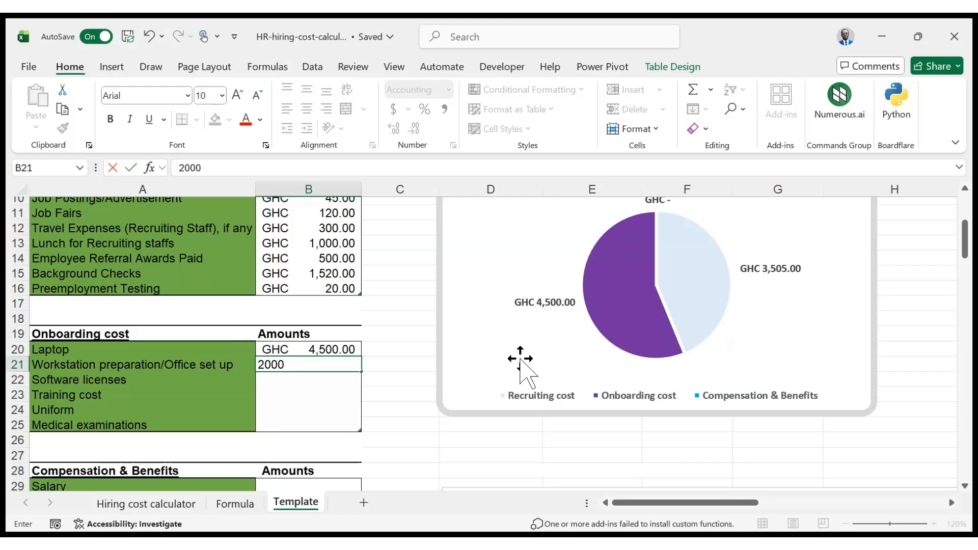
pyautogui.press('Return')
pyautogui.write('15000')
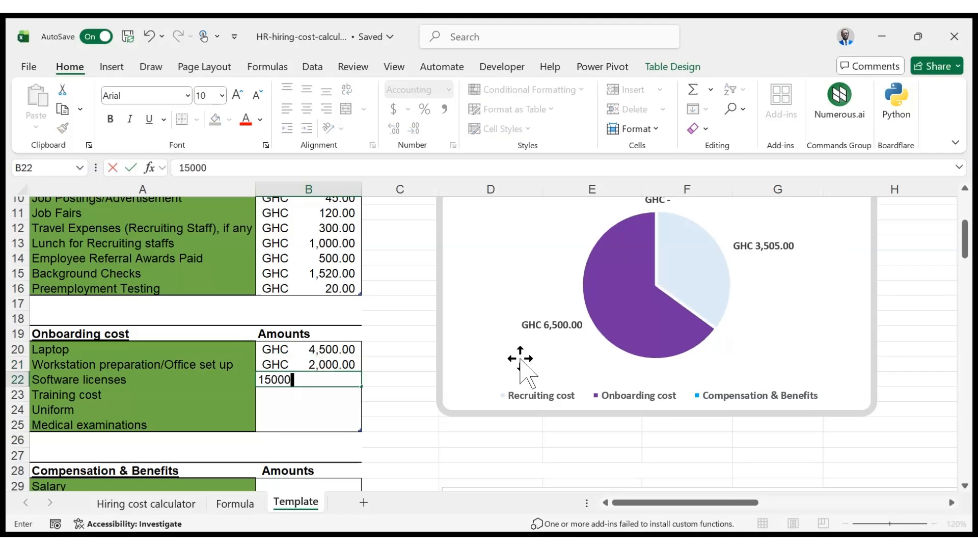
pyautogui.press('BackSpace')
pyautogui.press('Return')
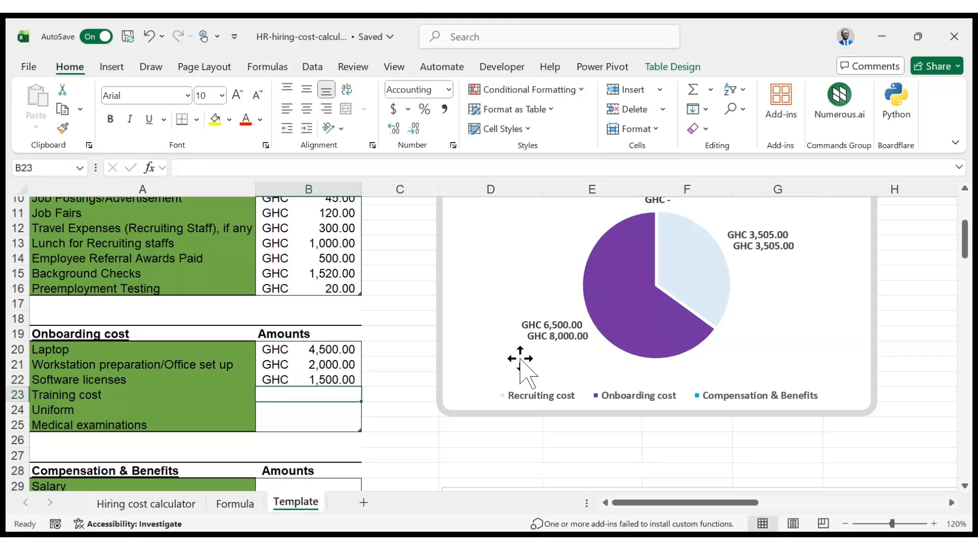
# Enter 1000, 800 and 150 for training cost, uniform and medical examinations
pyautogui.write('1000')
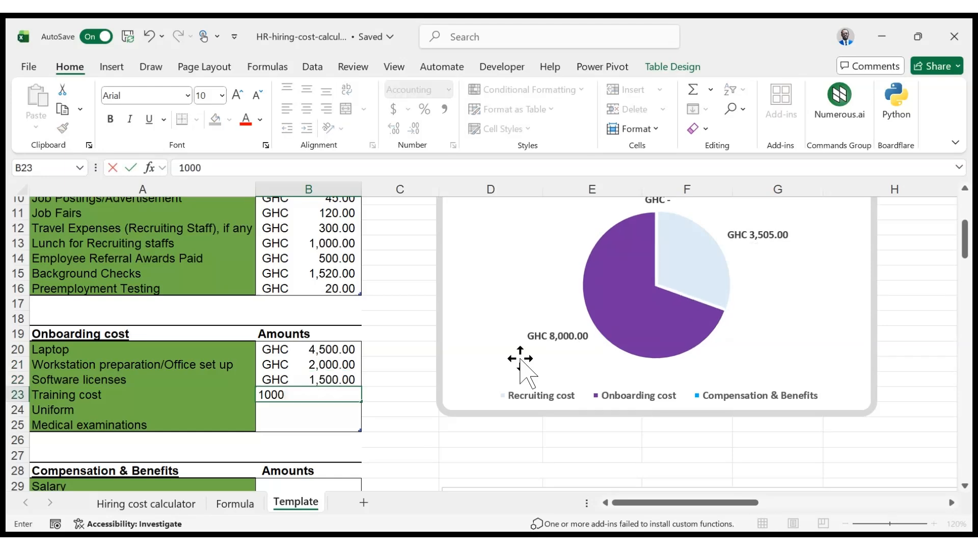
pyautogui.press('Return')
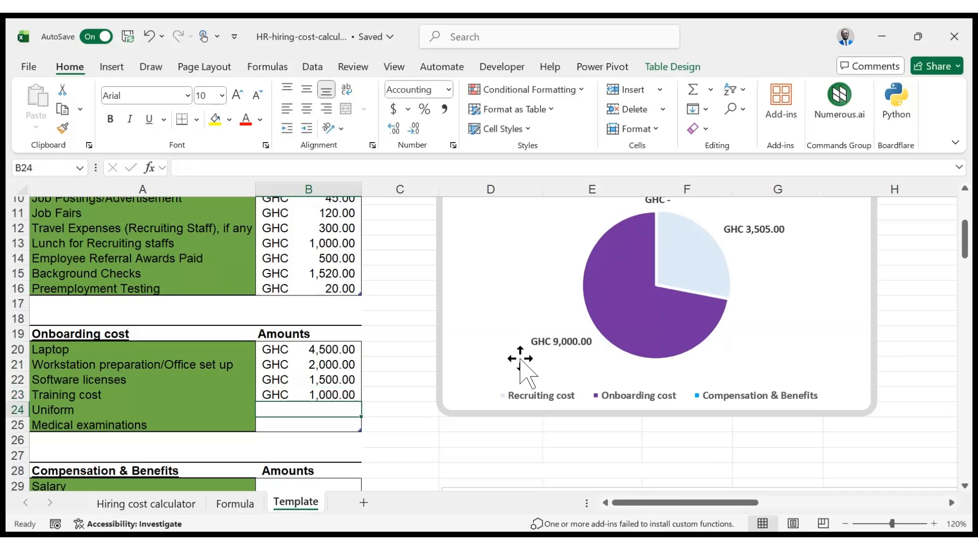
pyautogui.write('800')
pyautogui.press('Return')
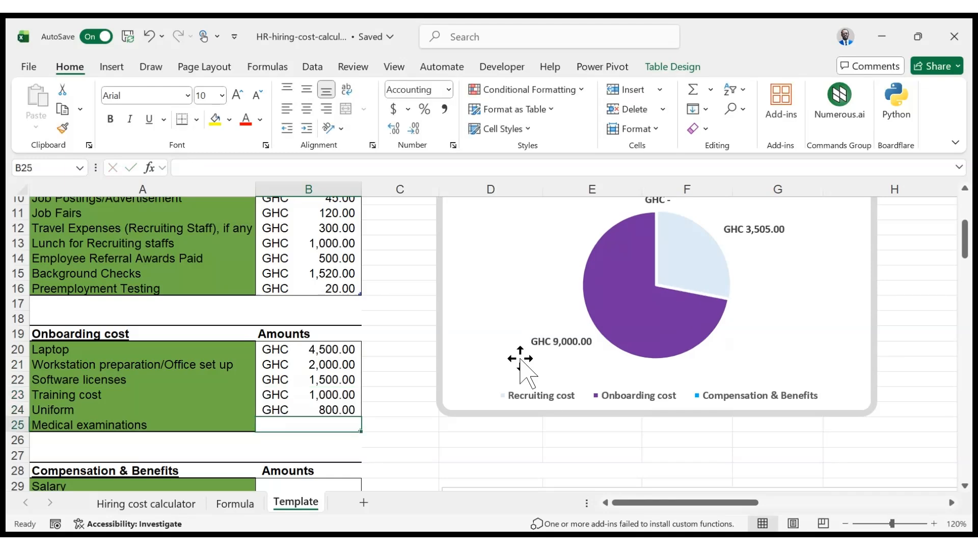
pyautogui.write('150')
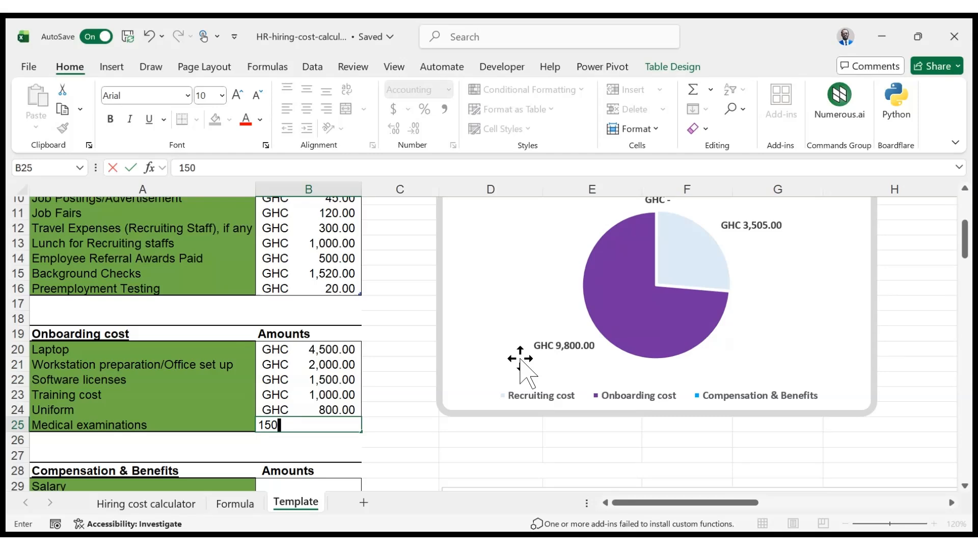
pyautogui.press('Return')
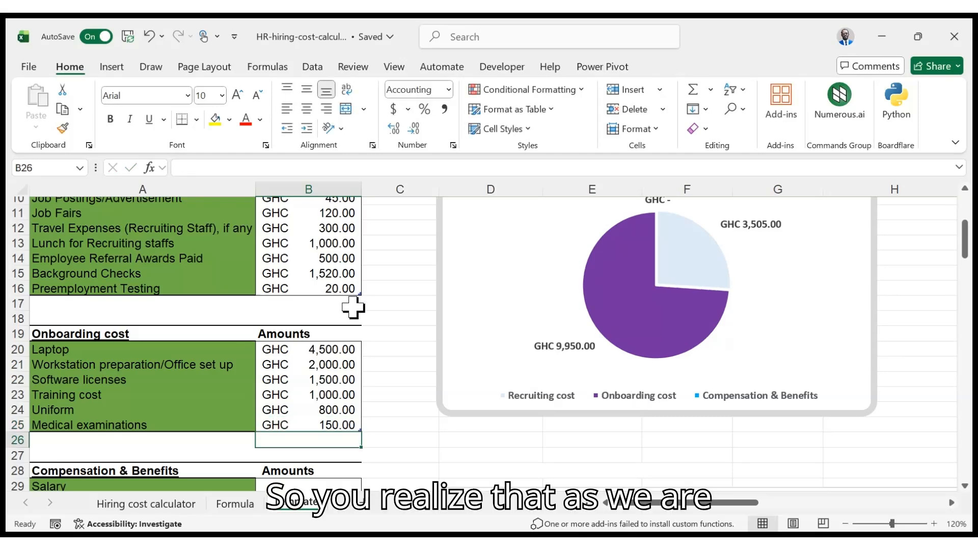
# Examine the updated dashboard charts and the annual hiring cost summary across the sheet
pyautogui.scroll(-2, 433, 351)
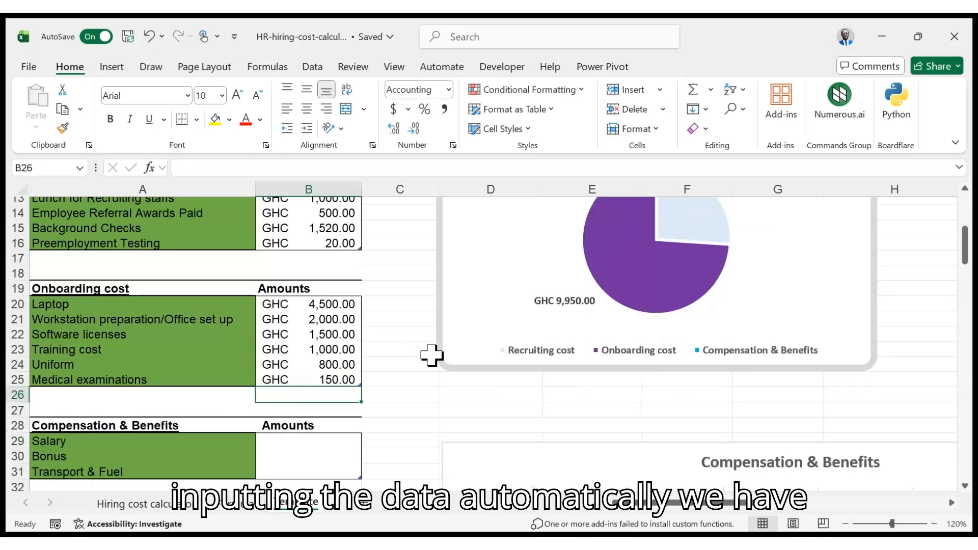
pyautogui.scroll(-5, 462, 365)
pyautogui.scroll(6, 541, 410)
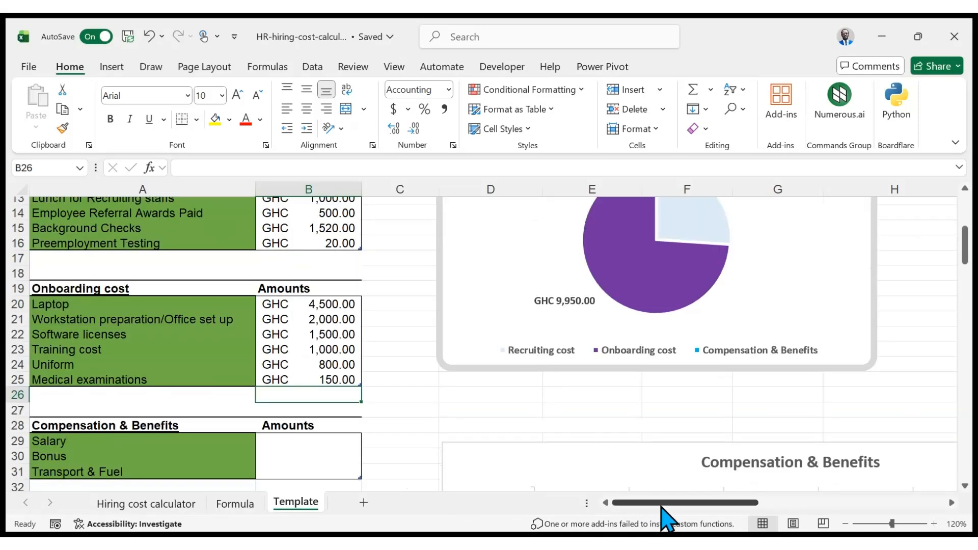
pyautogui.moveTo(662, 506); pyautogui.dragTo(825, 510)
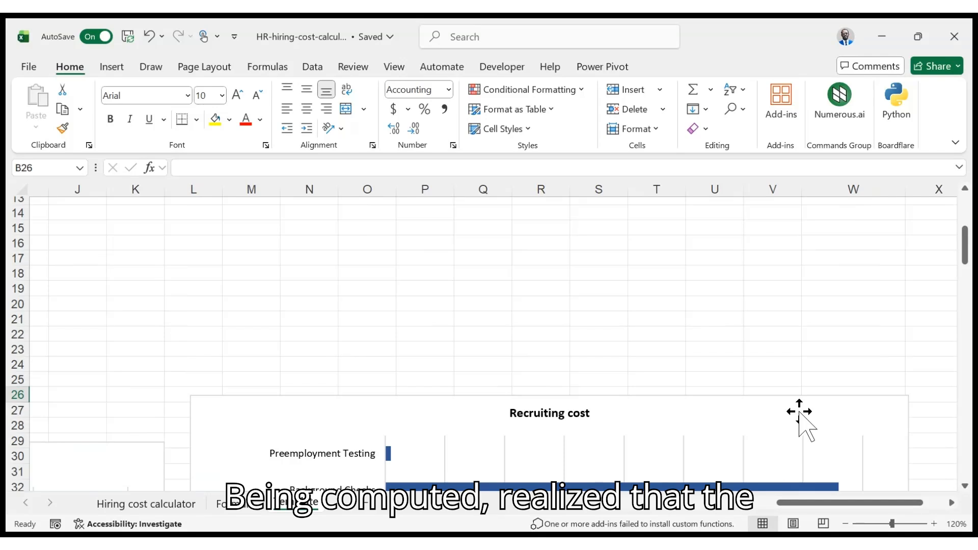
pyautogui.scroll(-2, 748, 357)
pyautogui.scroll(-2, 745, 349)
pyautogui.scroll(-1, 732, 370)
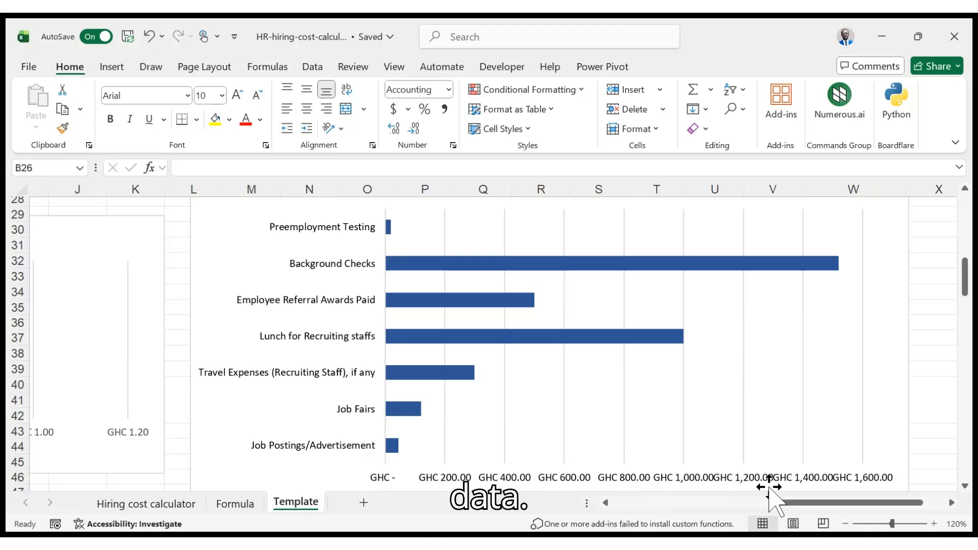
pyautogui.moveTo(818, 501); pyautogui.dragTo(635, 489)
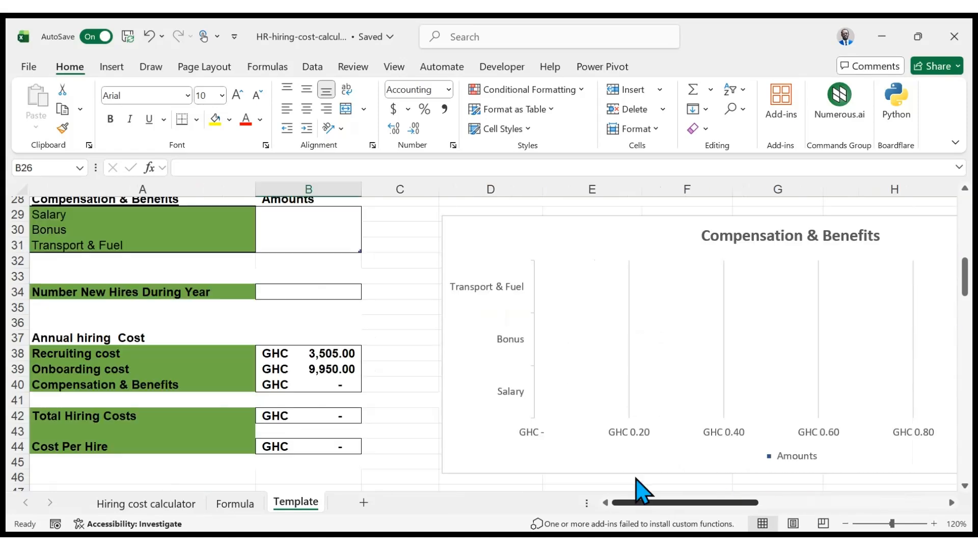
pyautogui.scroll(2, 402, 366)
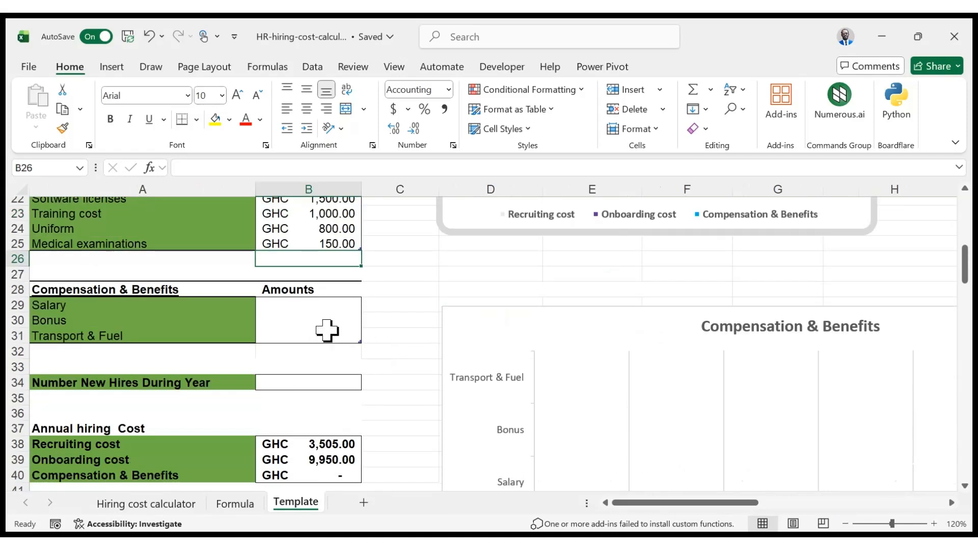
pyautogui.scroll(-2, 306, 357)
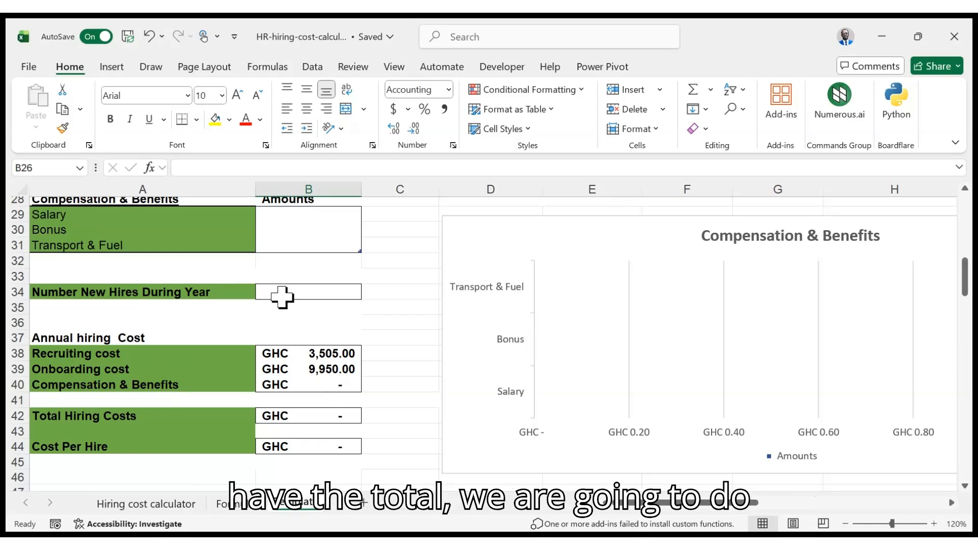
pyautogui.scroll(2, 285, 298)
# Enter compensation amounts 15000, 2000 and 1000 for salary, bonus and transport & fuel
pyautogui.click(304, 303)
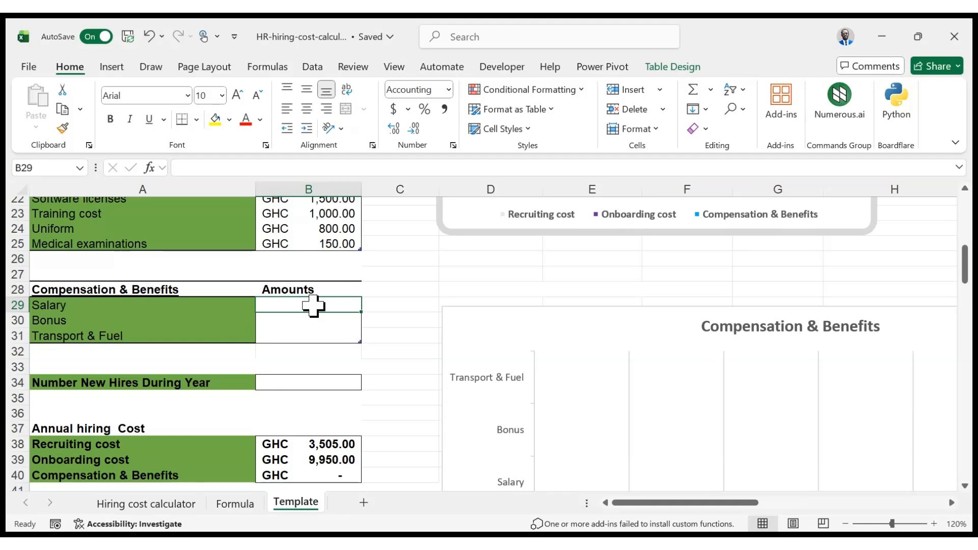
pyautogui.write('15000')
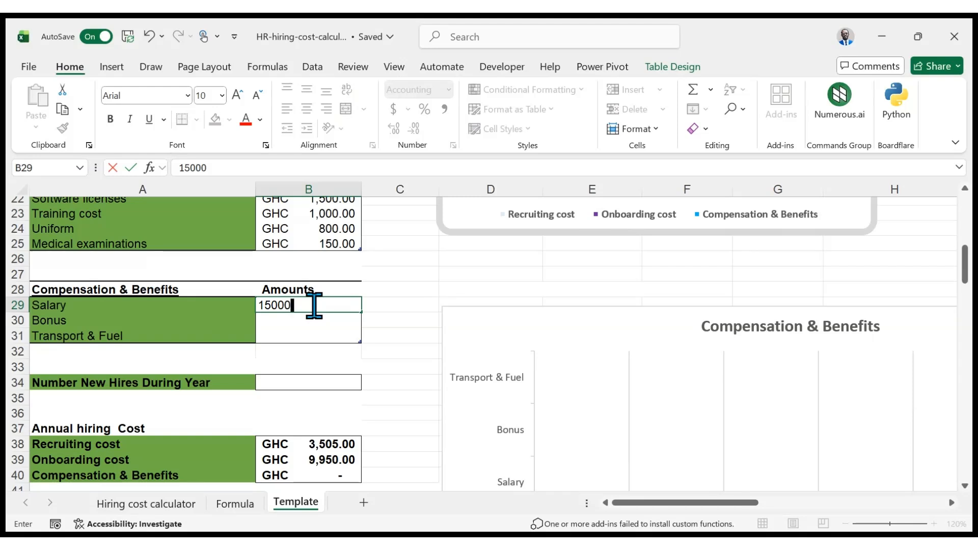
pyautogui.press('Return')
pyautogui.write('2000')
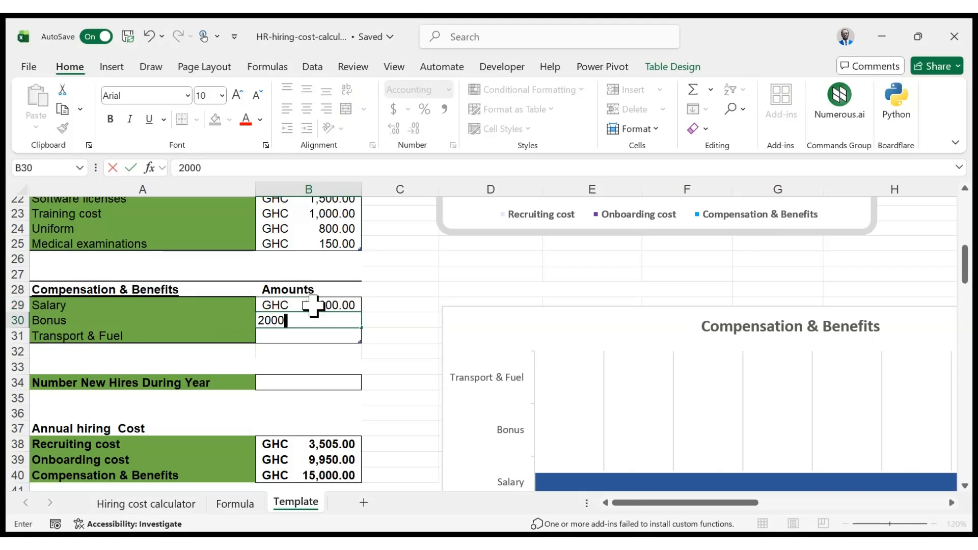
pyautogui.press('Return')
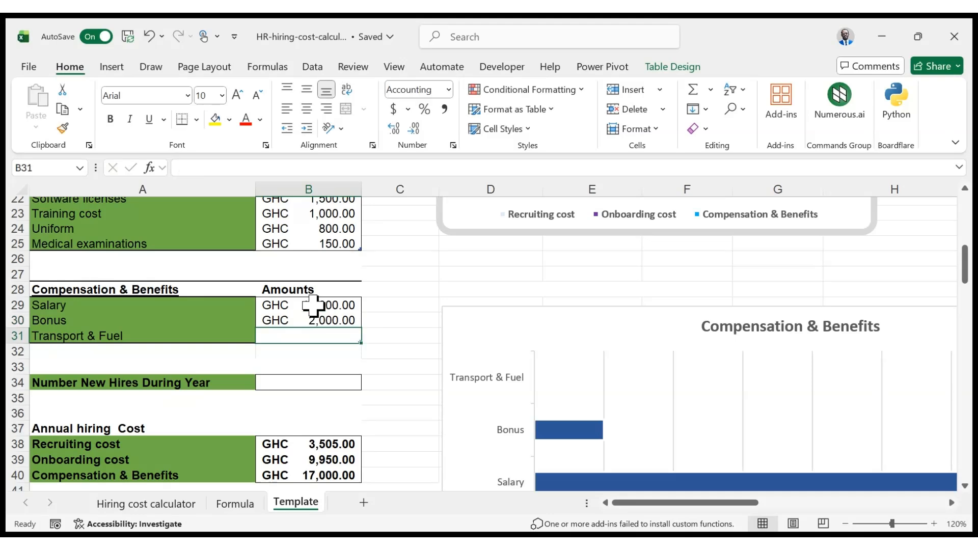
pyautogui.write('1000')
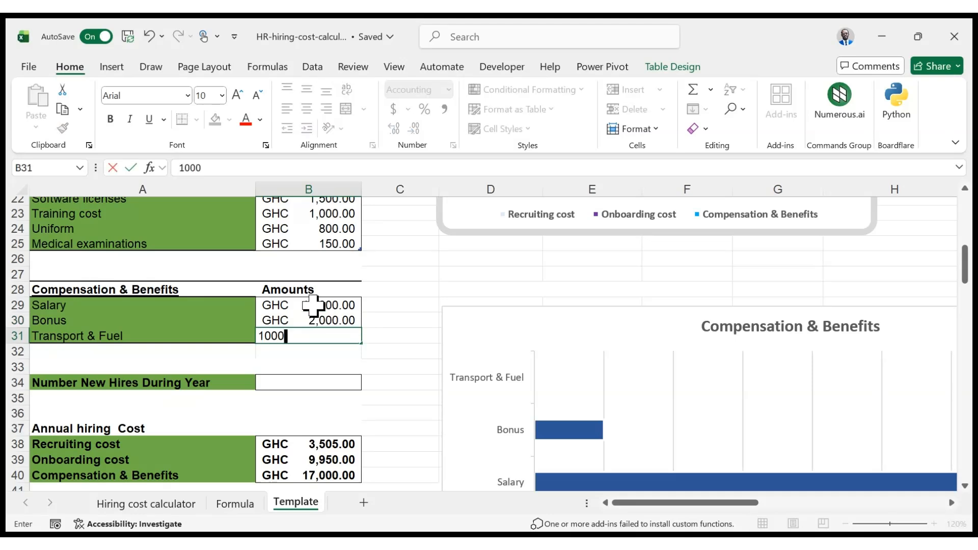
pyautogui.press('Return')
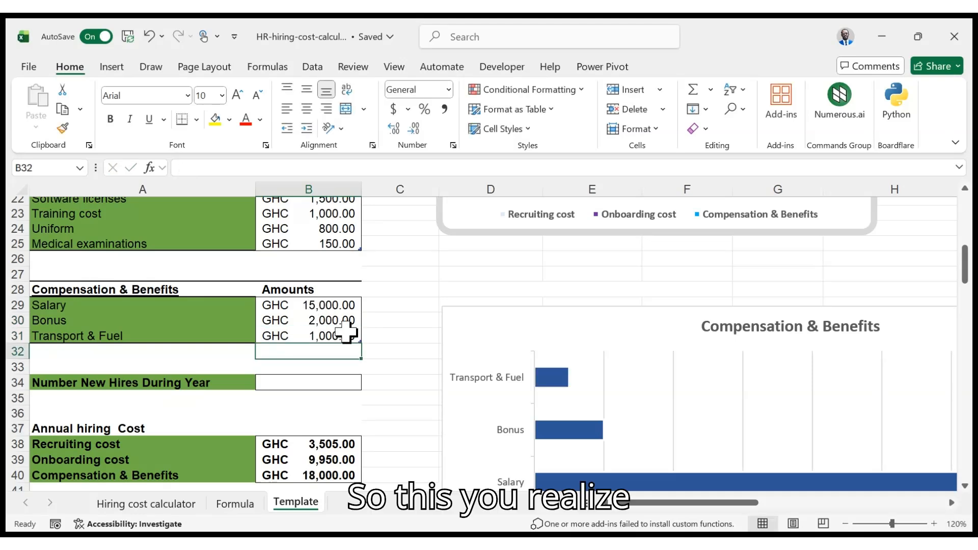
# Compare the Annual Hiring cost pie chart and Compensation & Benefits chart with the entered category totals
pyautogui.scroll(-3, 410, 324)
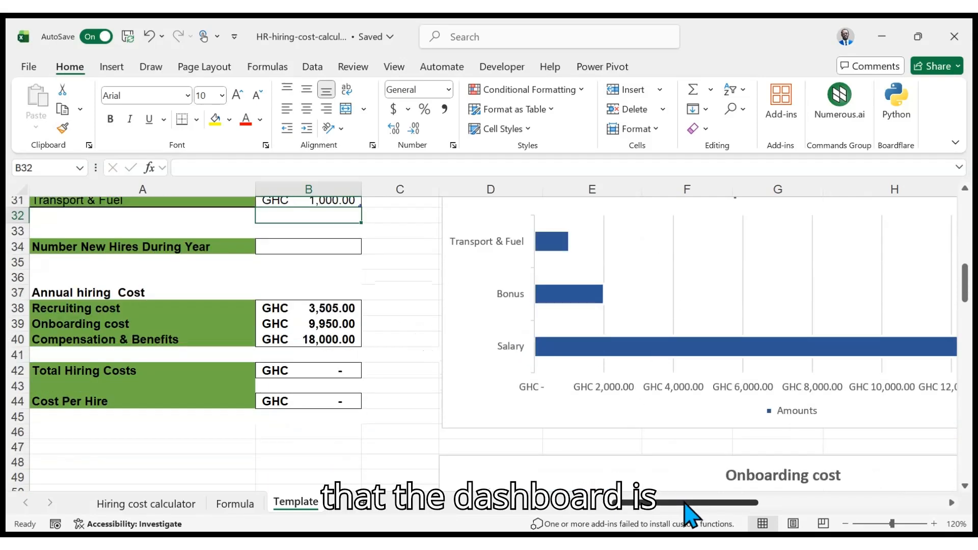
pyautogui.moveTo(683, 504); pyautogui.dragTo(655, 496)
pyautogui.scroll(8, 560, 402)
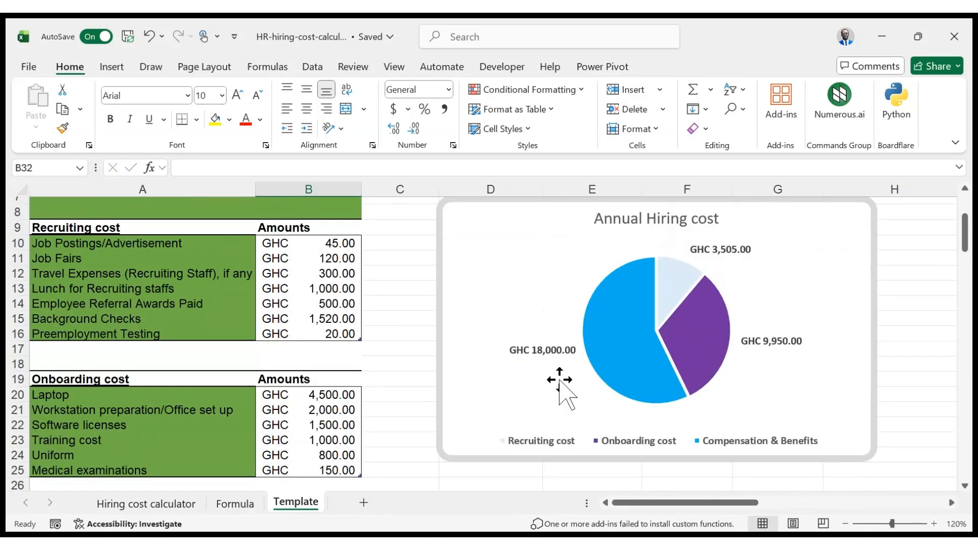
pyautogui.scroll(-1, 563, 387)
pyautogui.scroll(1, 586, 378)
pyautogui.scroll(-6, 593, 371)
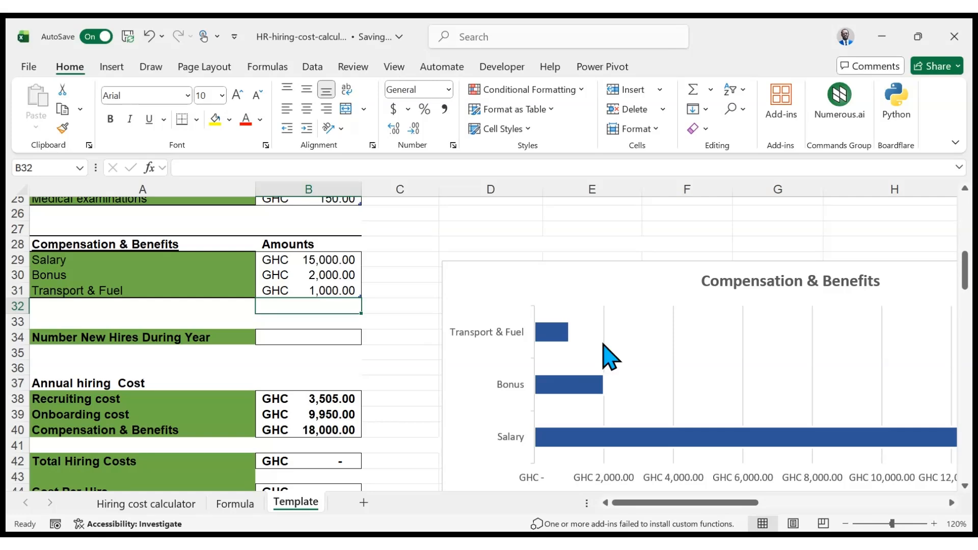
pyautogui.scroll(5, 614, 336)
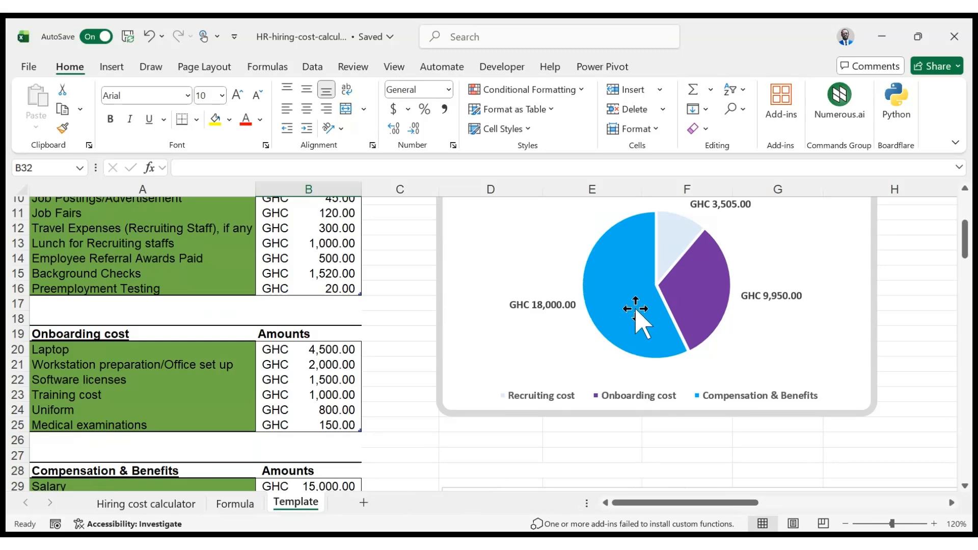
pyautogui.scroll(1, 698, 214)
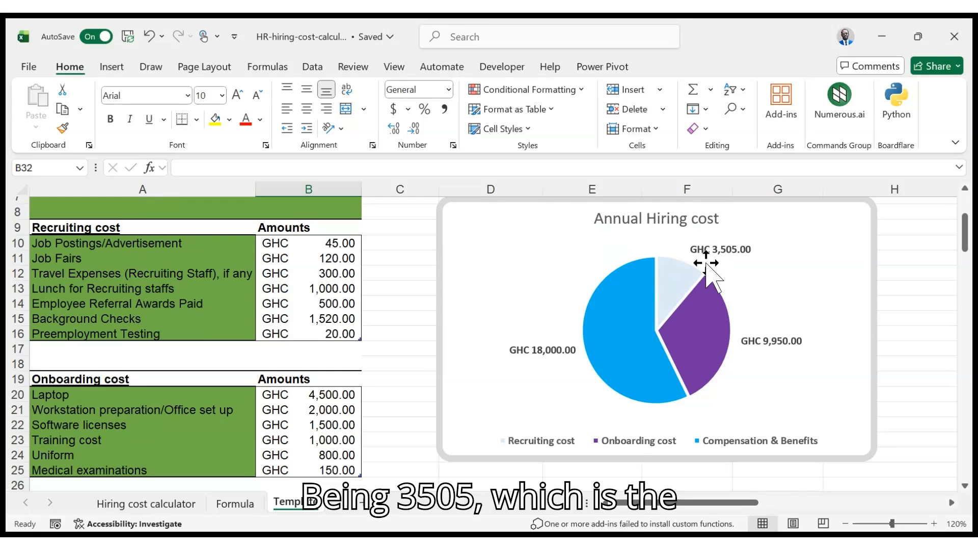
pyautogui.scroll(-4, 688, 320)
pyautogui.scroll(-2, 686, 321)
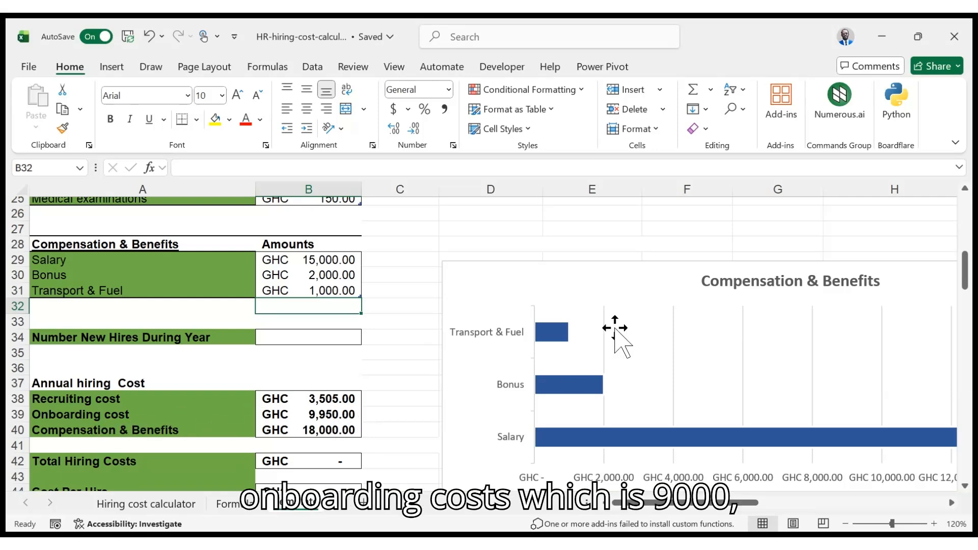
pyautogui.scroll(5, 648, 292)
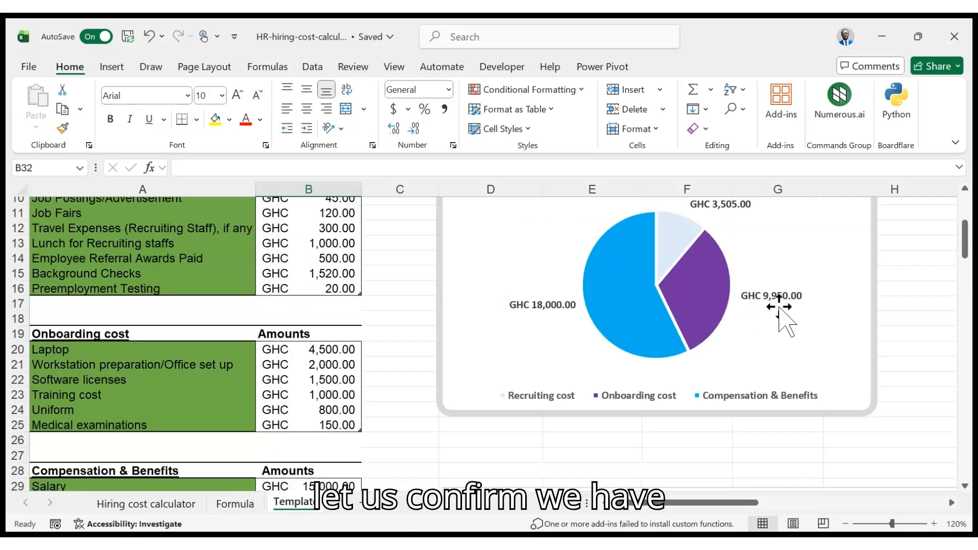
pyautogui.scroll(-1, 802, 311)
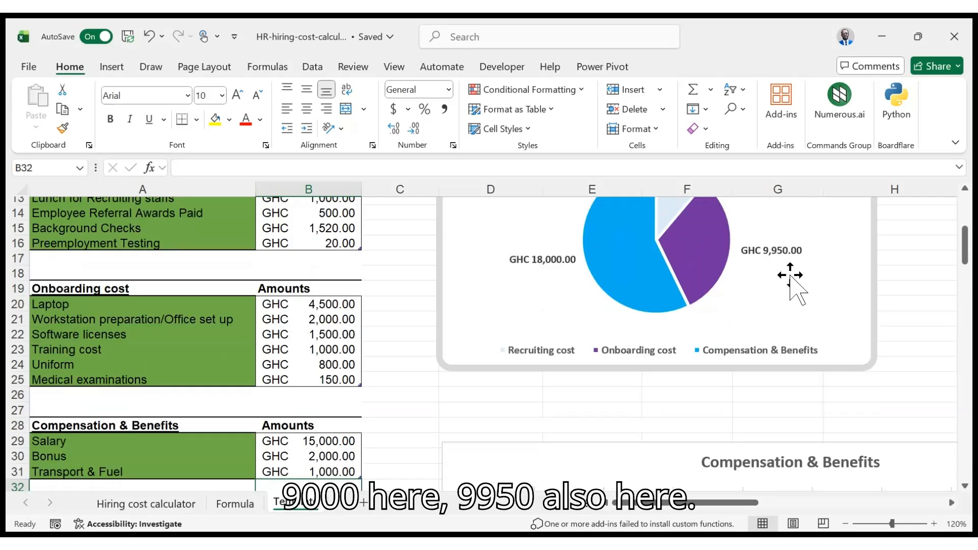
pyautogui.scroll(-2, 565, 313)
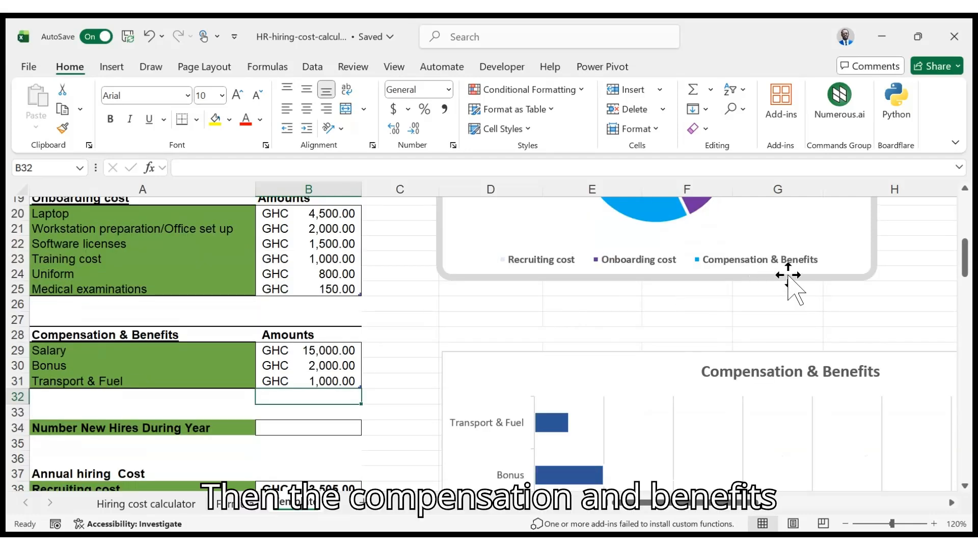
pyautogui.scroll(2, 739, 278)
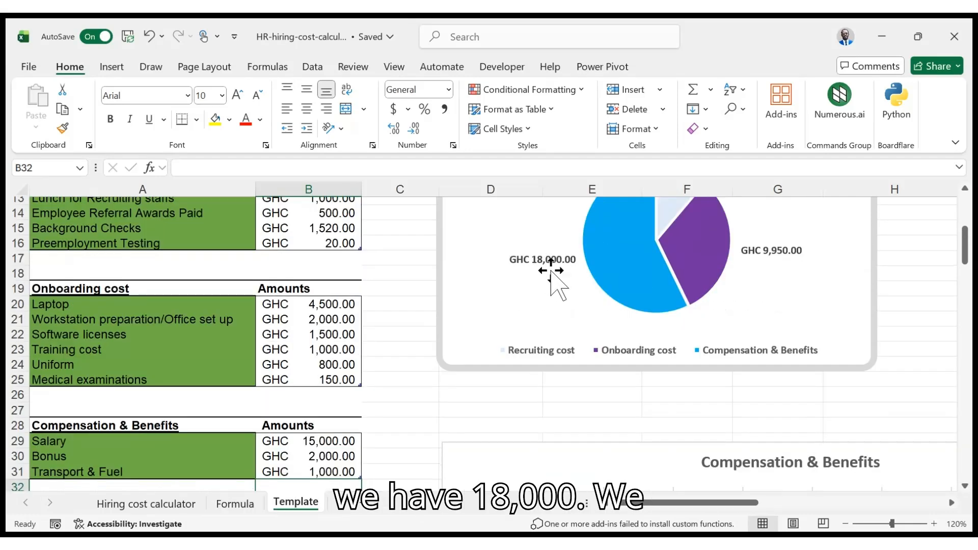
# Enter 5 as the number of new hires during the year
pyautogui.scroll(-5, 550, 277)
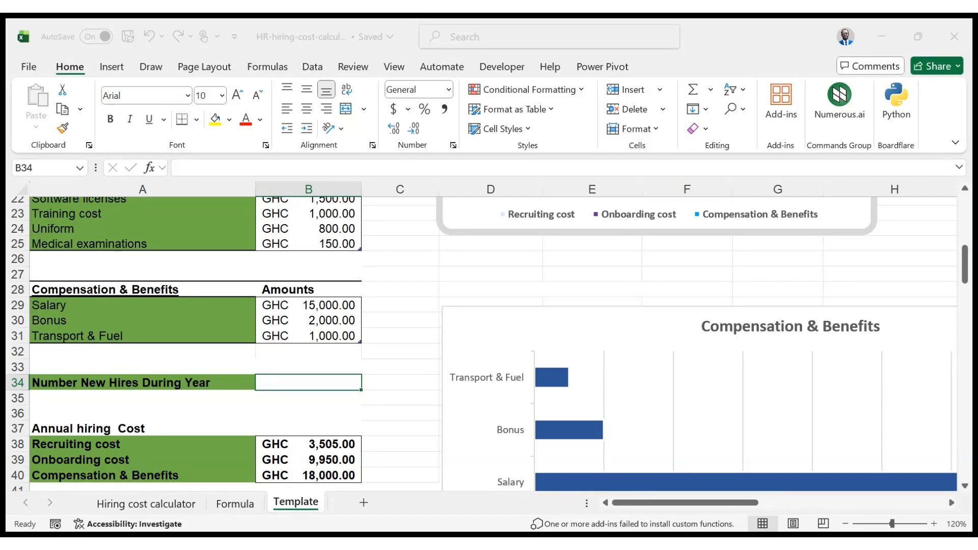
pyautogui.scroll(4, 529, 366)
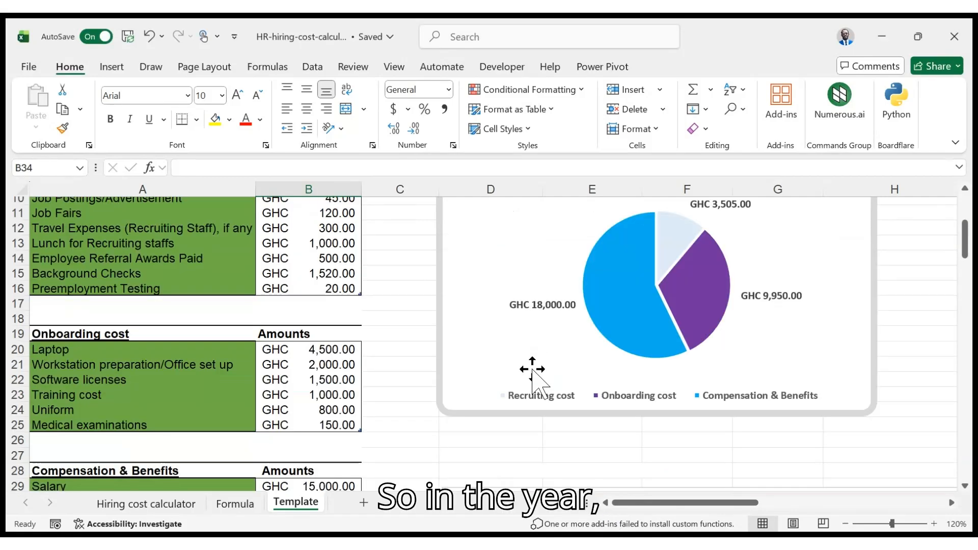
pyautogui.scroll(-4, 532, 377)
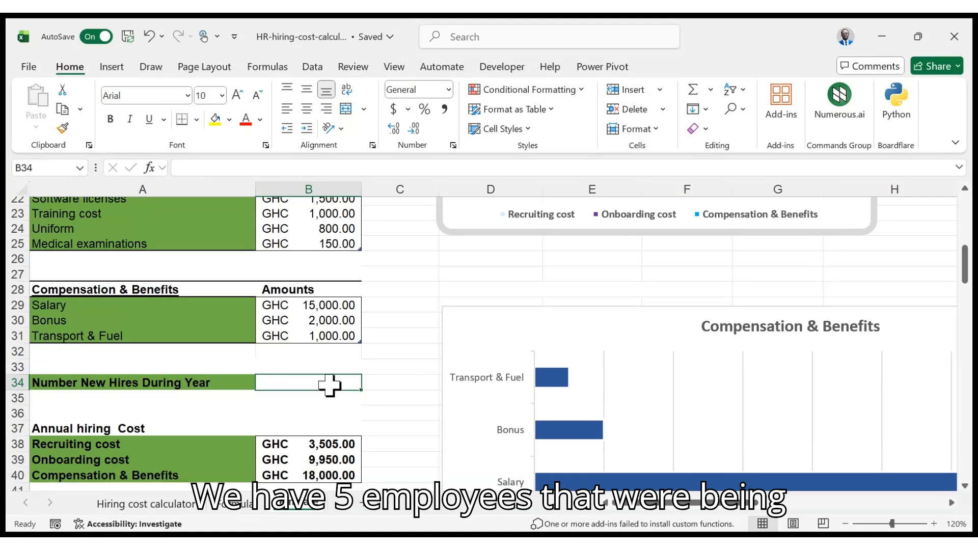
pyautogui.write('5')
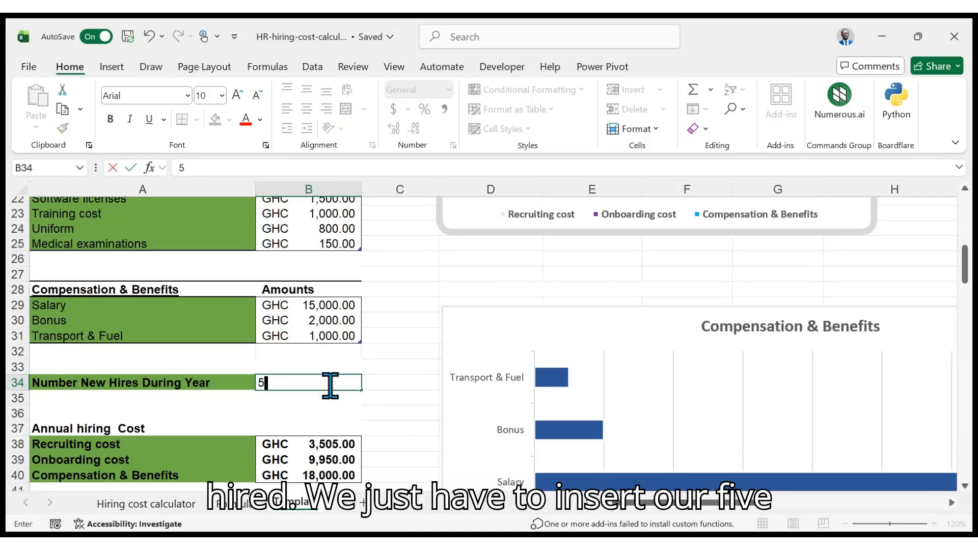
pyautogui.press('Return')
# Review the total hiring costs, cost per hire and the dashboard charts across the sheet
pyautogui.scroll(-3, 330, 382)
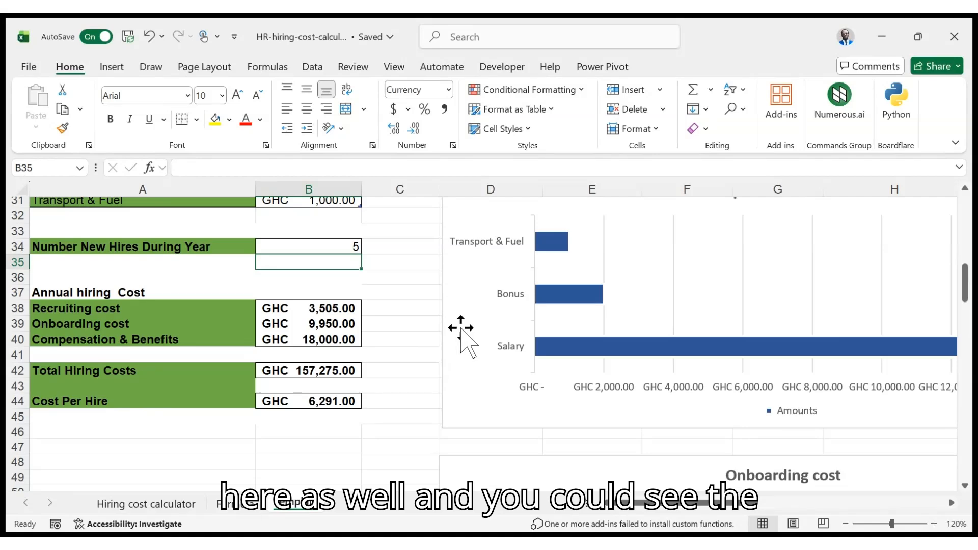
pyautogui.scroll(10, 460, 325)
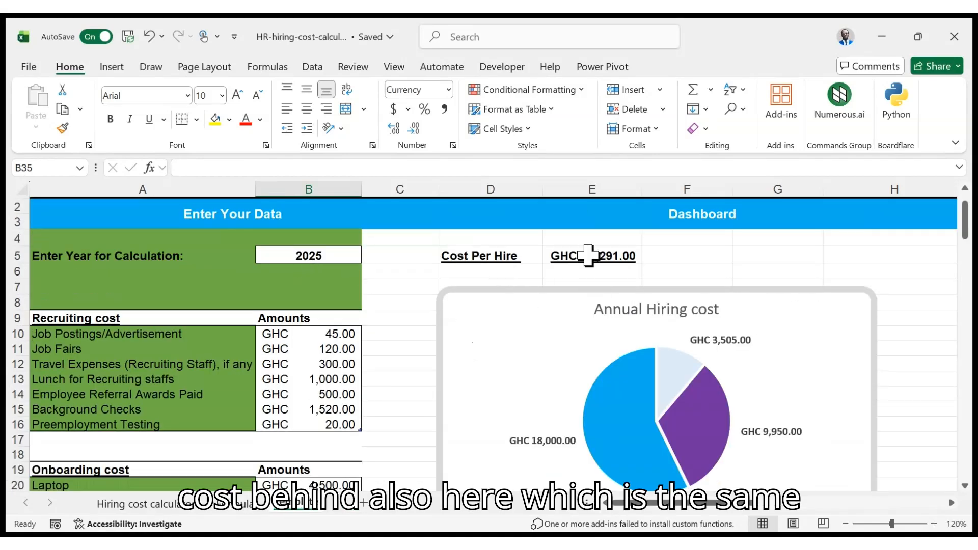
pyautogui.scroll(-10, 599, 261)
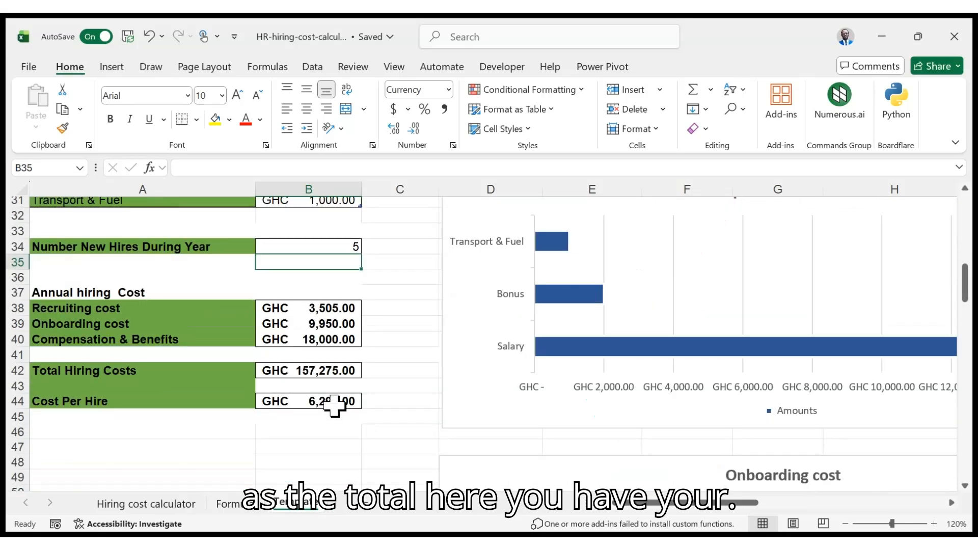
pyautogui.scroll(8, 646, 371)
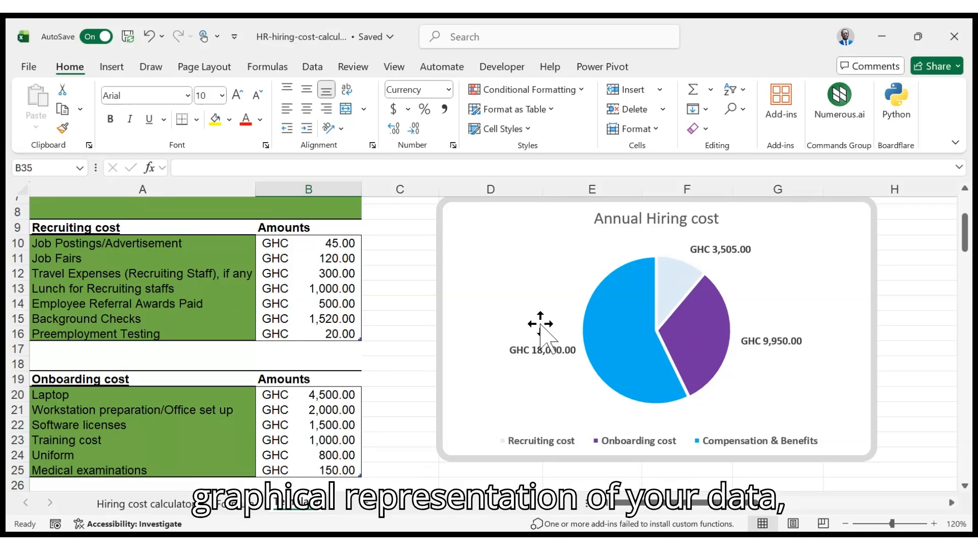
pyautogui.scroll(-7, 686, 461)
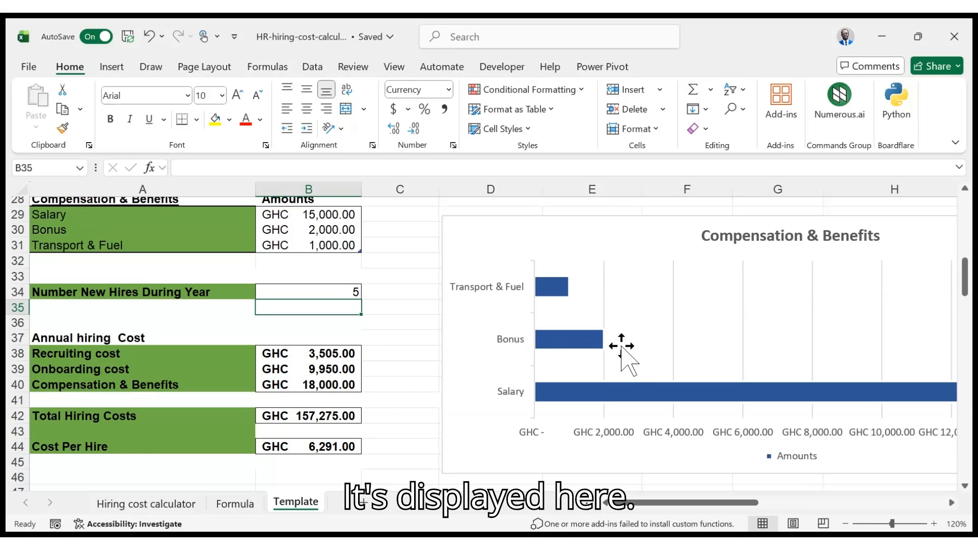
pyautogui.moveTo(694, 509); pyautogui.dragTo(895, 506)
pyautogui.scroll(-2, 524, 356)
pyautogui.scroll(4, 524, 356)
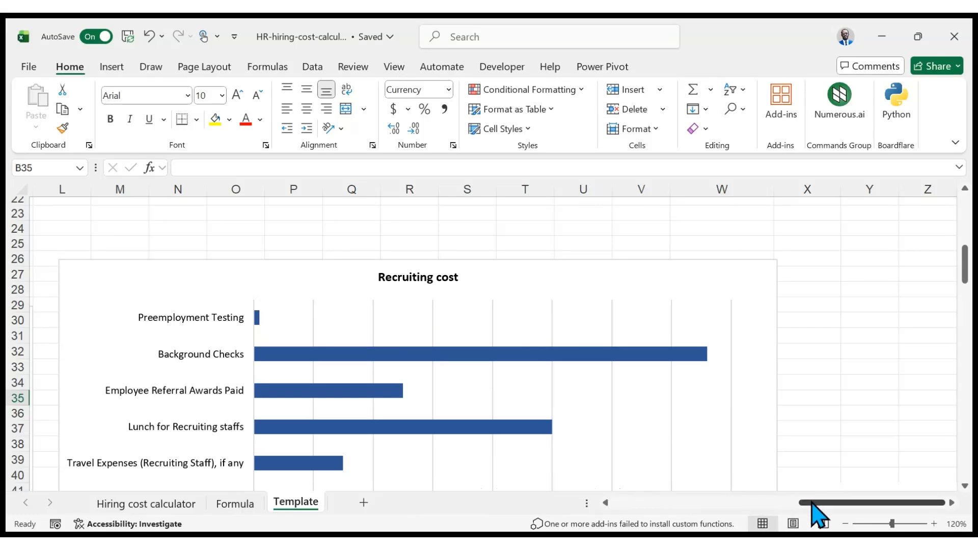
pyautogui.moveTo(819, 512); pyautogui.dragTo(631, 509)
pyautogui.scroll(-2, 474, 408)
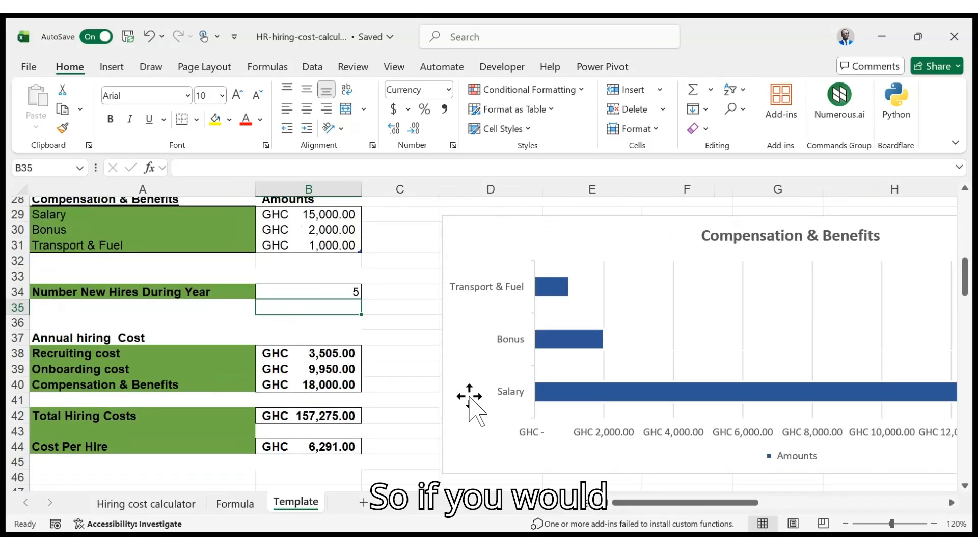
pyautogui.scroll(2, 403, 369)
pyautogui.scroll(4, 207, 296)
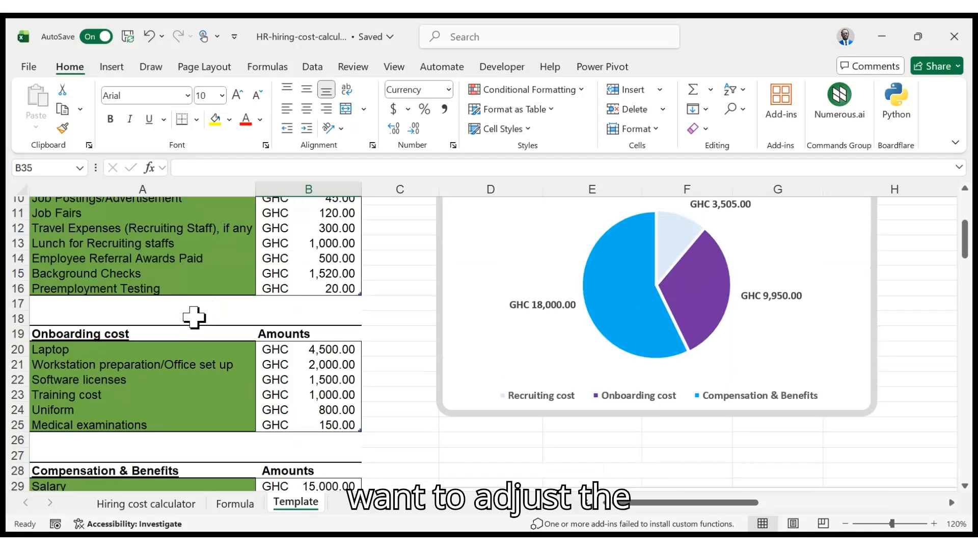
pyautogui.scroll(2, 201, 322)
pyautogui.scroll(-1, 208, 327)
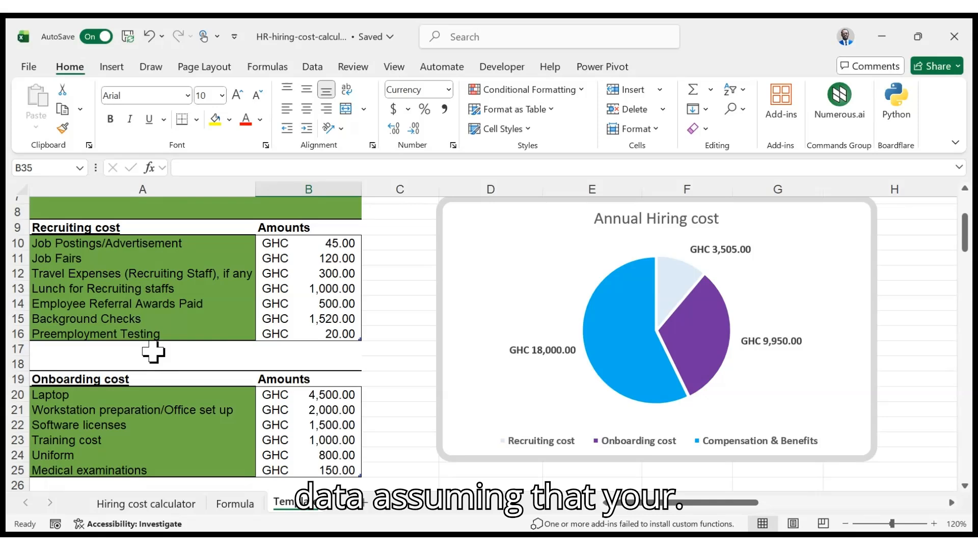
pyautogui.scroll(-1, 134, 352)
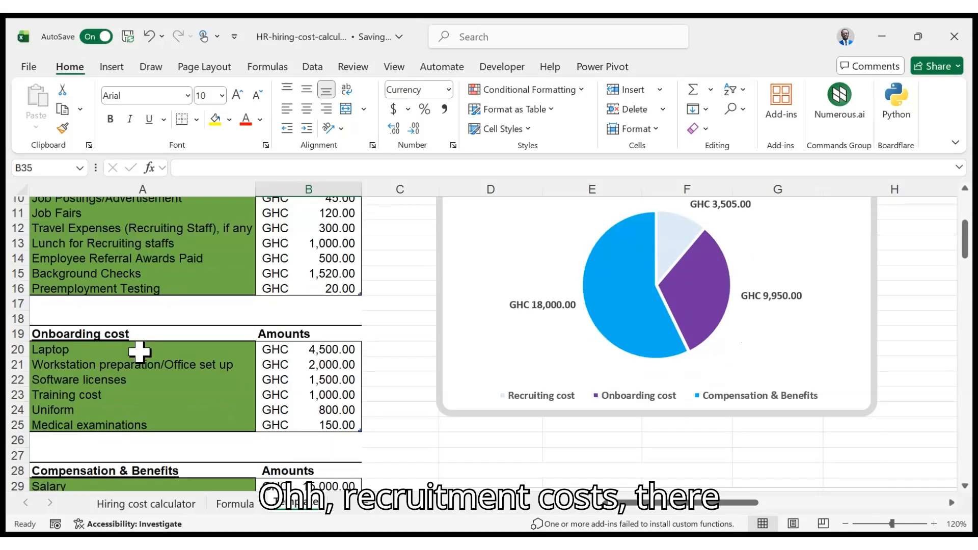
pyautogui.scroll(2, 132, 398)
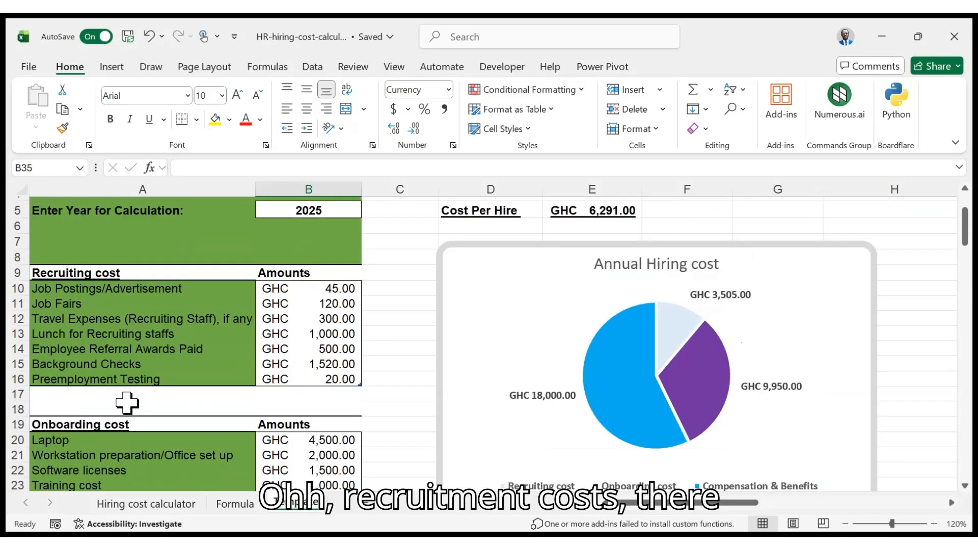
# Add a new recruiting cost line named Agency with an amount of 2000
pyautogui.click(141, 395)
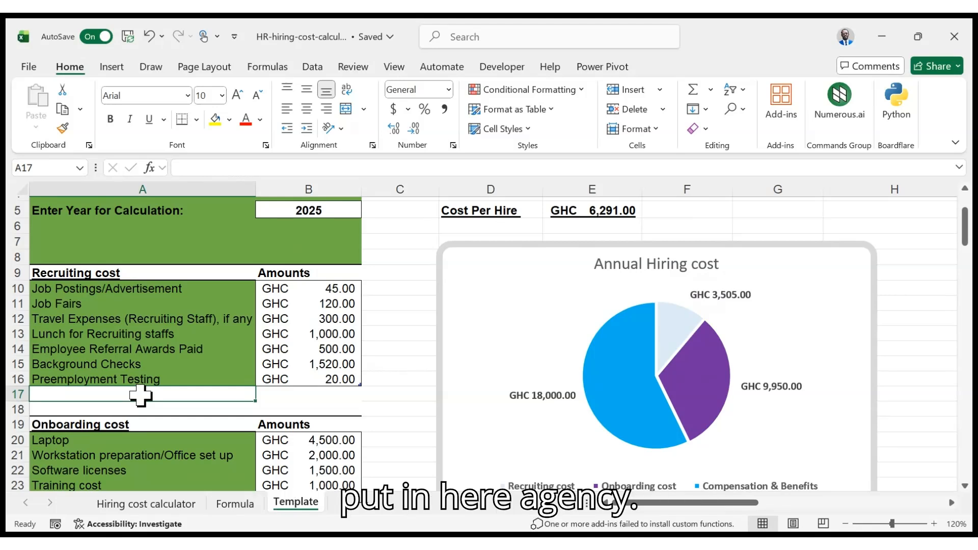
pyautogui.write('A')
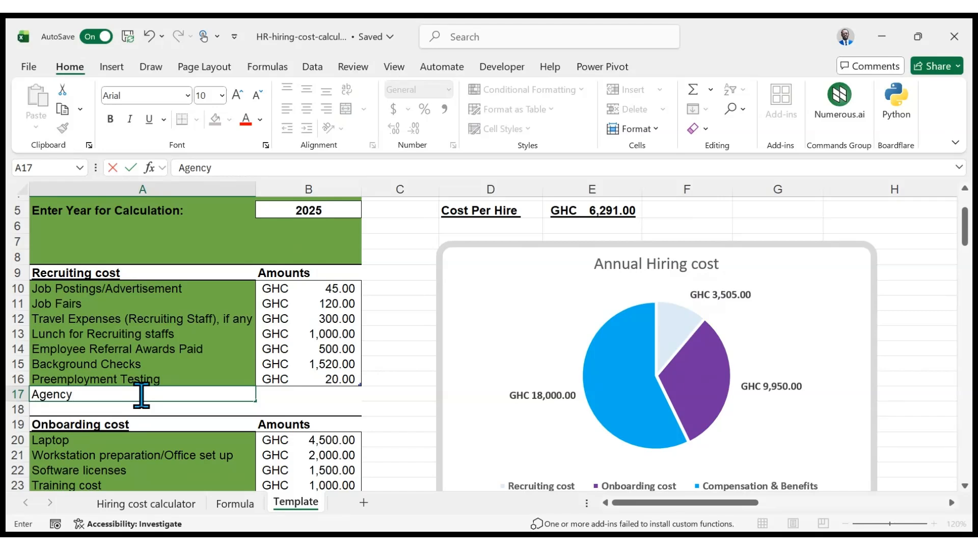
pyautogui.write('gency')
pyautogui.press('Tab')
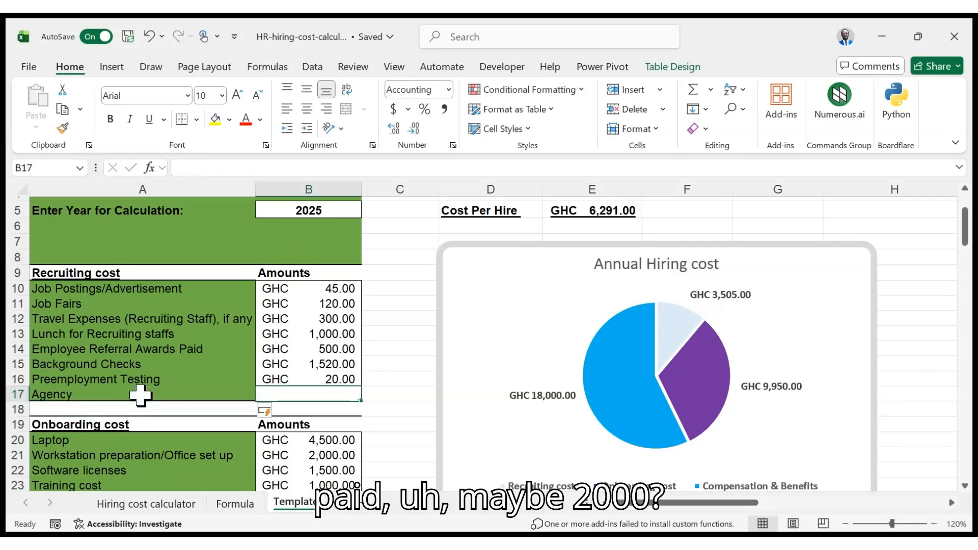
pyautogui.write('2,00')
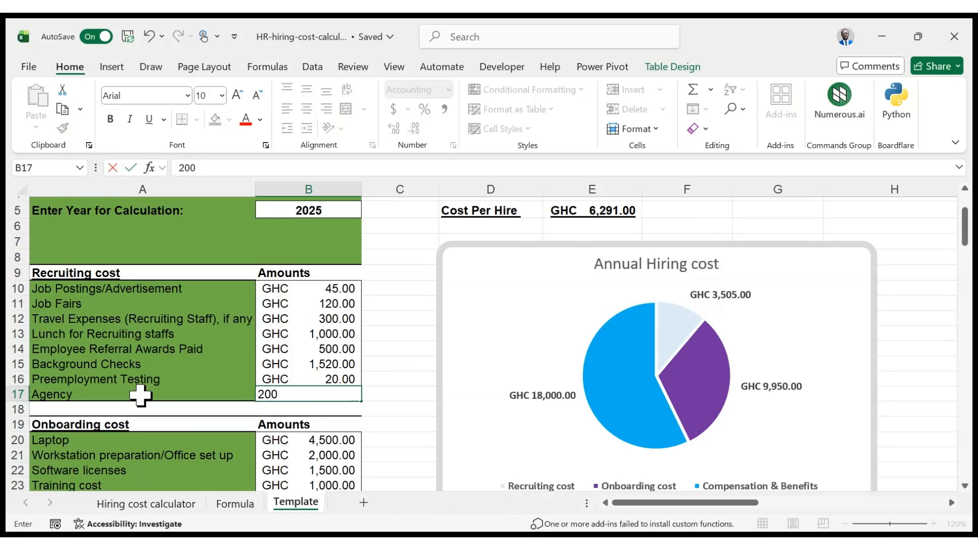
pyautogui.write('0')
pyautogui.press('Return')
# Examine the updated annual hiring cost totals, cost per hire and the Recruiting cost chart
pyautogui.scroll(-7, 141, 396)
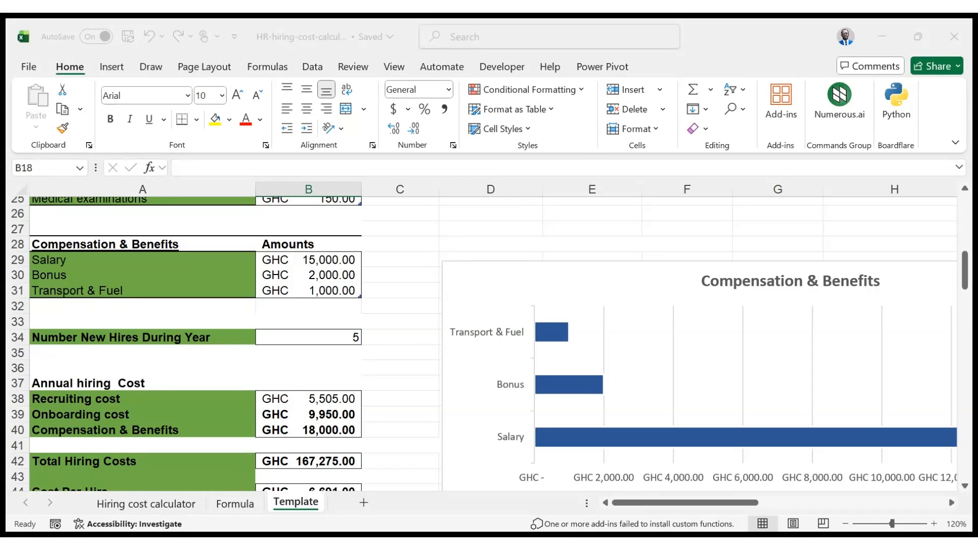
pyautogui.scroll(-2, 356, 364)
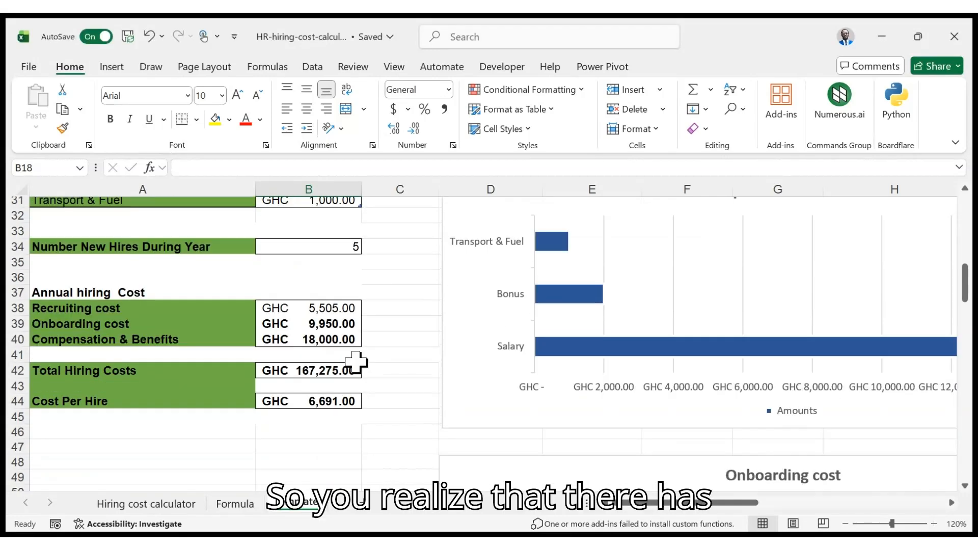
pyautogui.scroll(4, 367, 336)
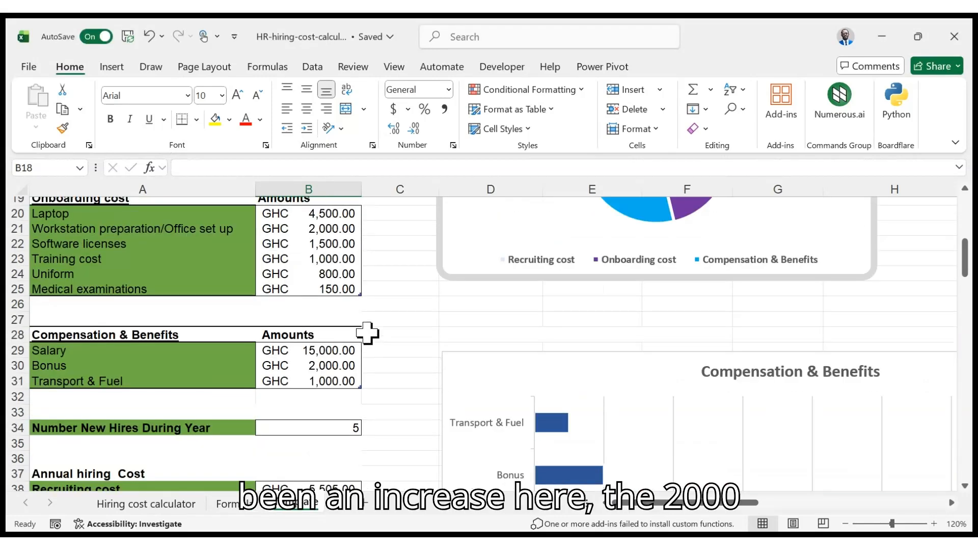
pyautogui.scroll(3, 366, 334)
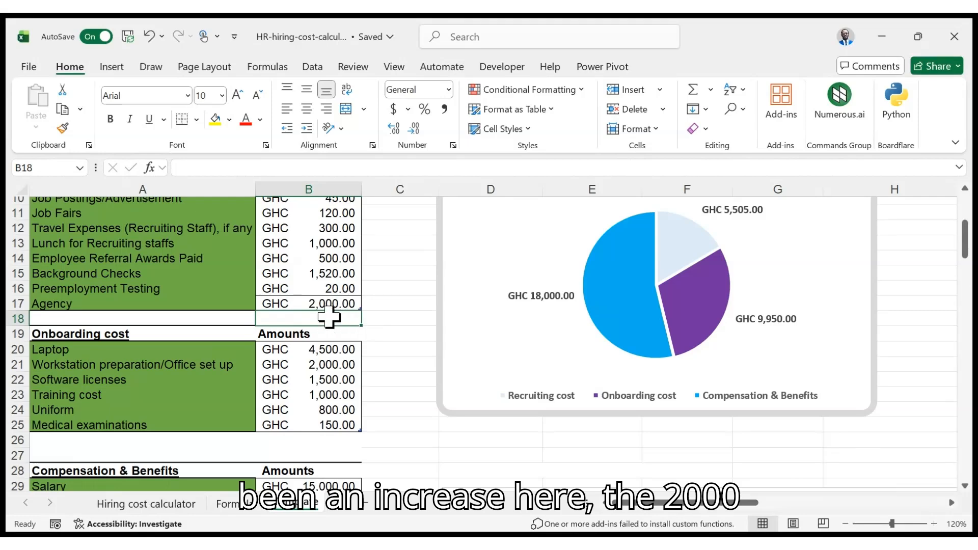
pyautogui.scroll(1, 338, 313)
pyautogui.scroll(-8, 338, 316)
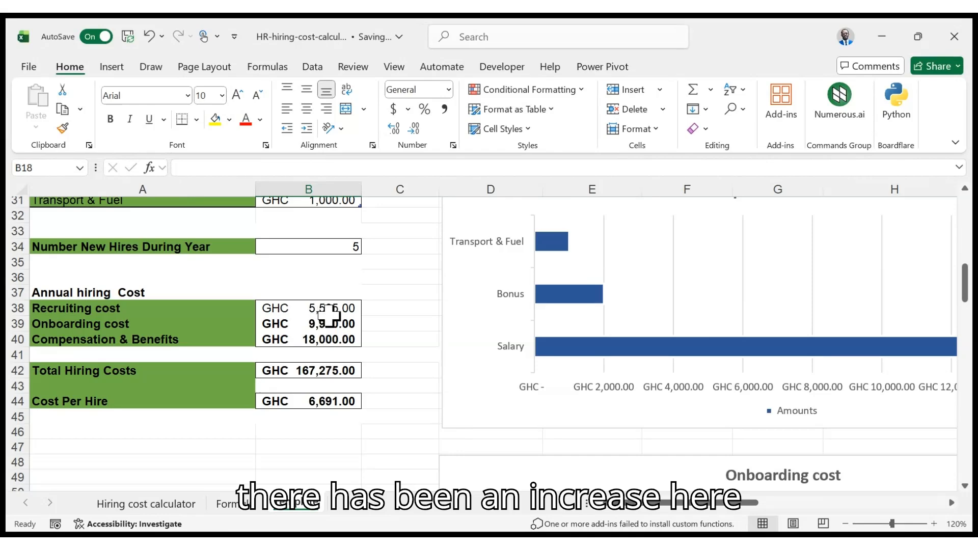
pyautogui.scroll(8, 437, 276)
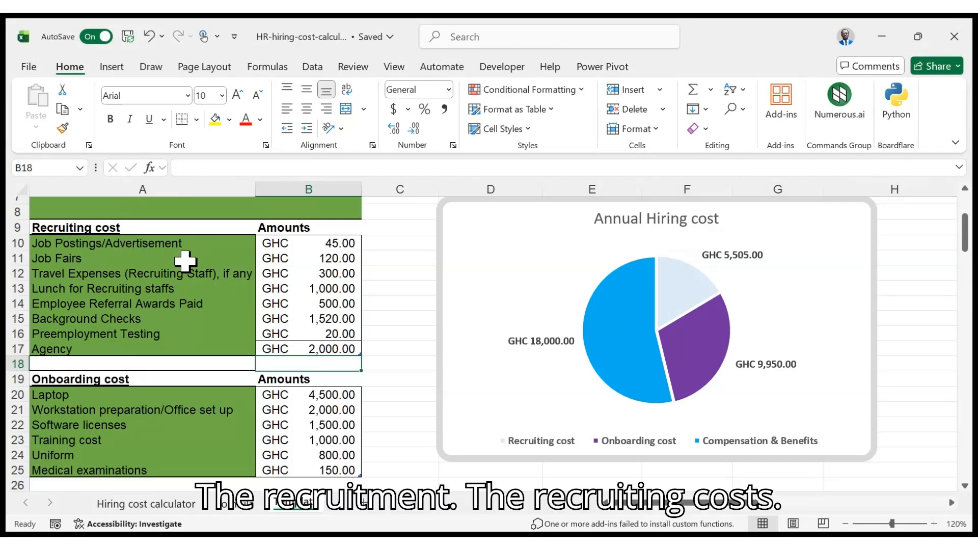
pyautogui.scroll(-4, 626, 395)
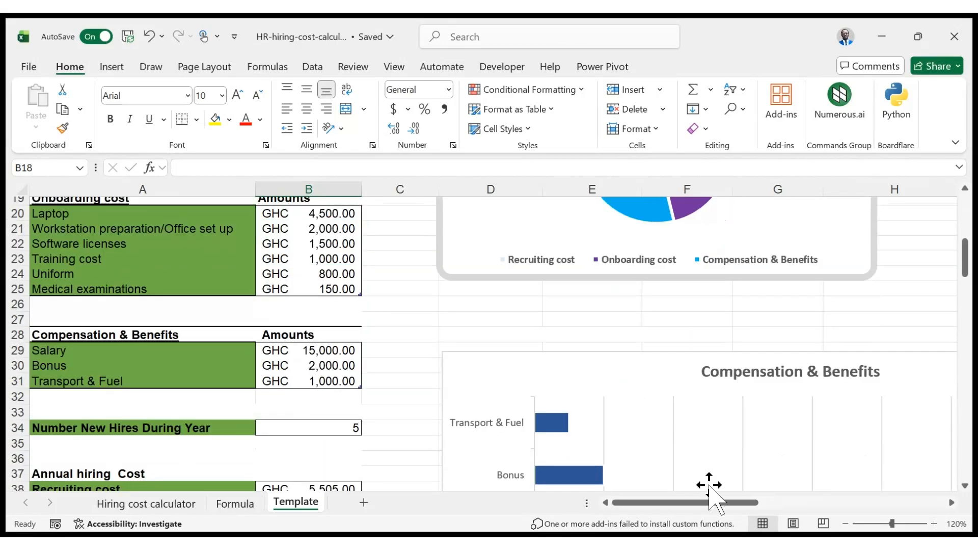
pyautogui.moveTo(708, 503); pyautogui.dragTo(869, 503)
pyautogui.scroll(-2, 701, 407)
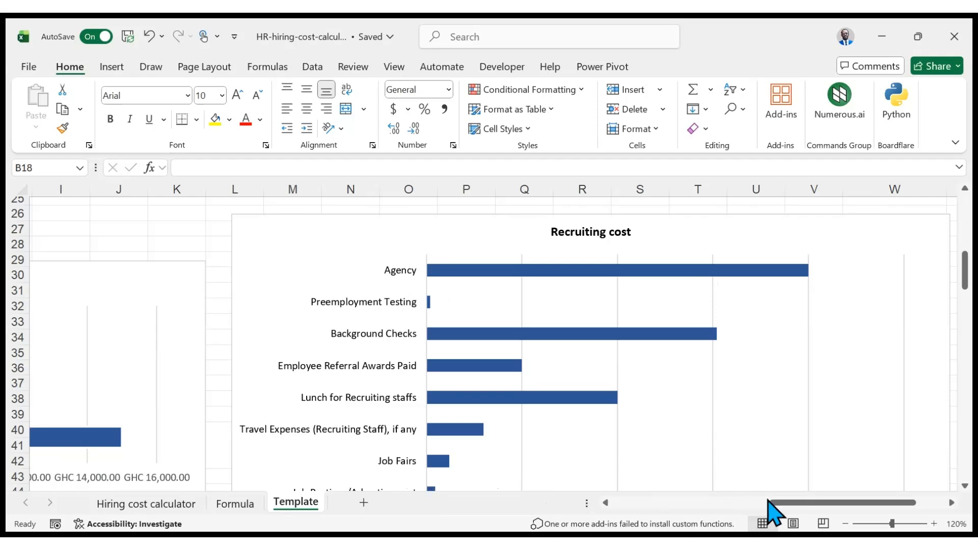
pyautogui.moveTo(797, 515); pyautogui.dragTo(622, 515)
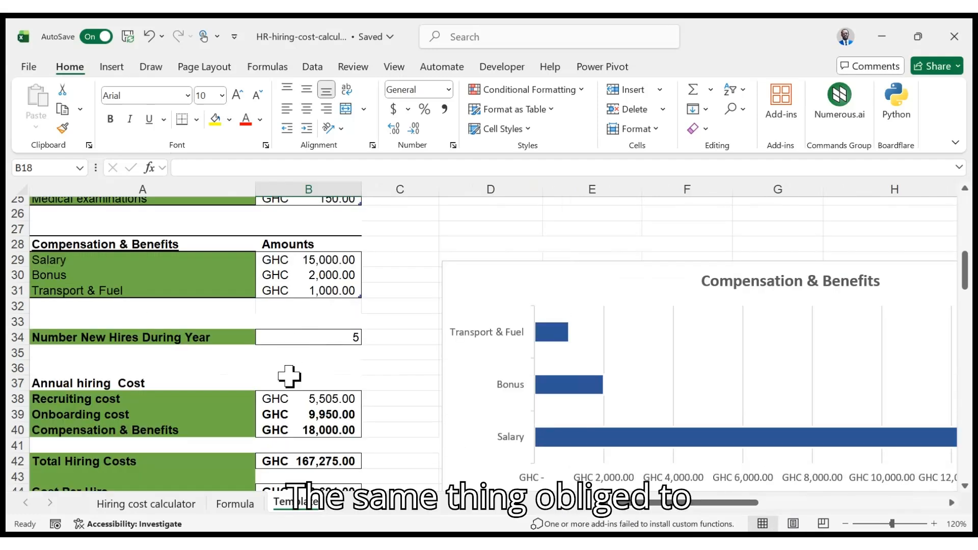
pyautogui.scroll(3, 269, 313)
pyautogui.scroll(1, 204, 326)
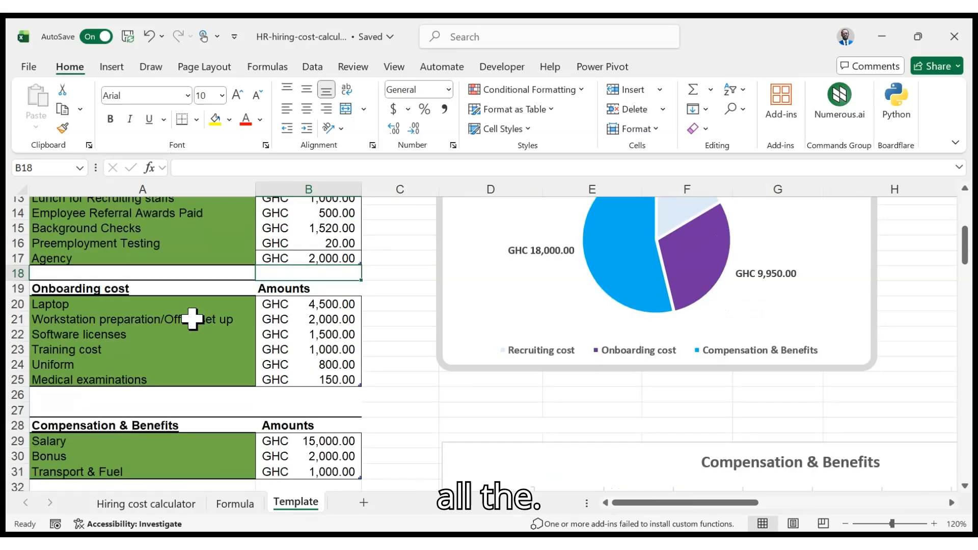
# Add a new onboarding cost line named shoes with an amount of 150
pyautogui.click(138, 396)
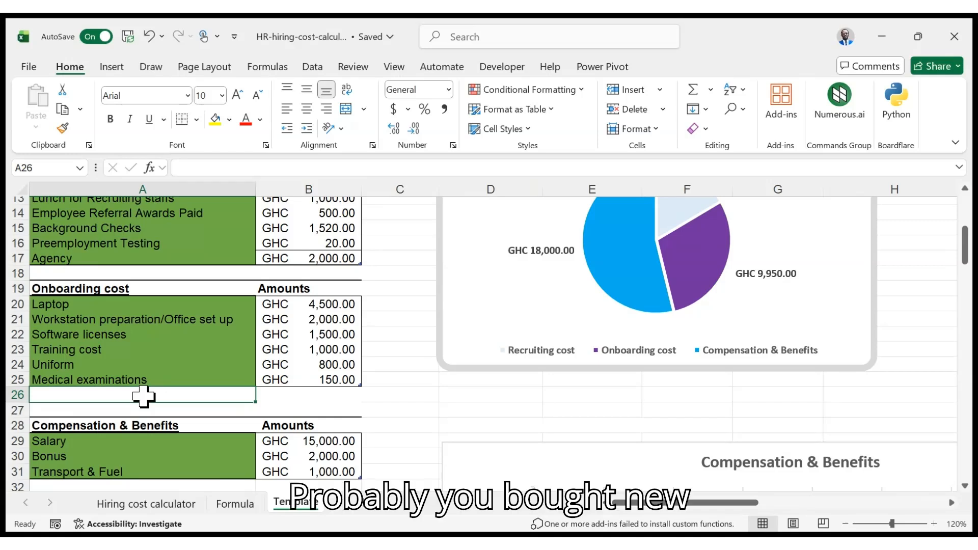
pyautogui.write('shoes')
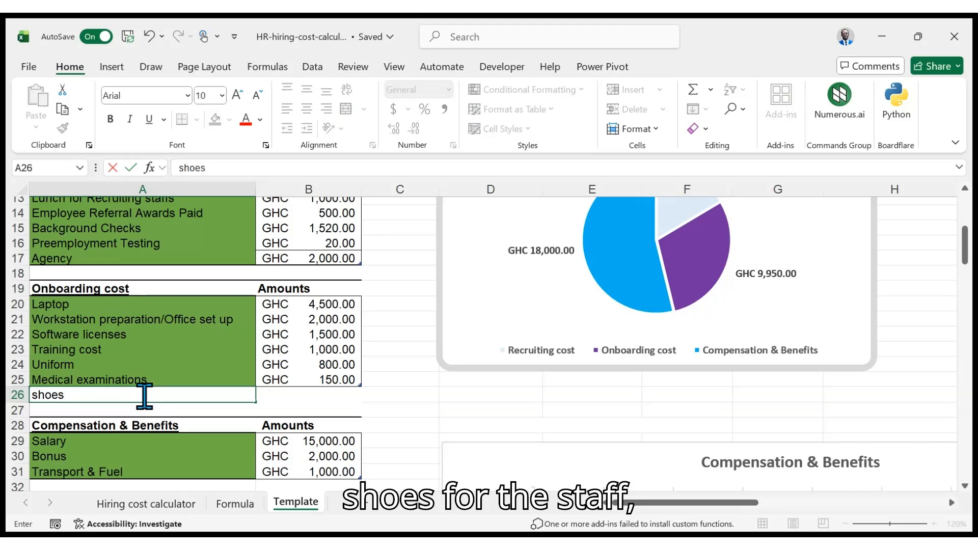
pyautogui.press('Tab')
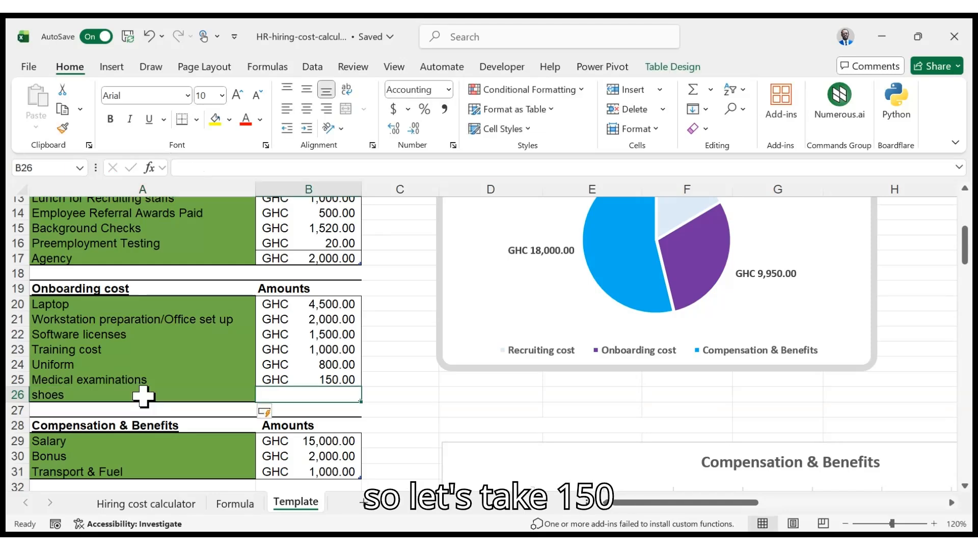
pyautogui.write('150')
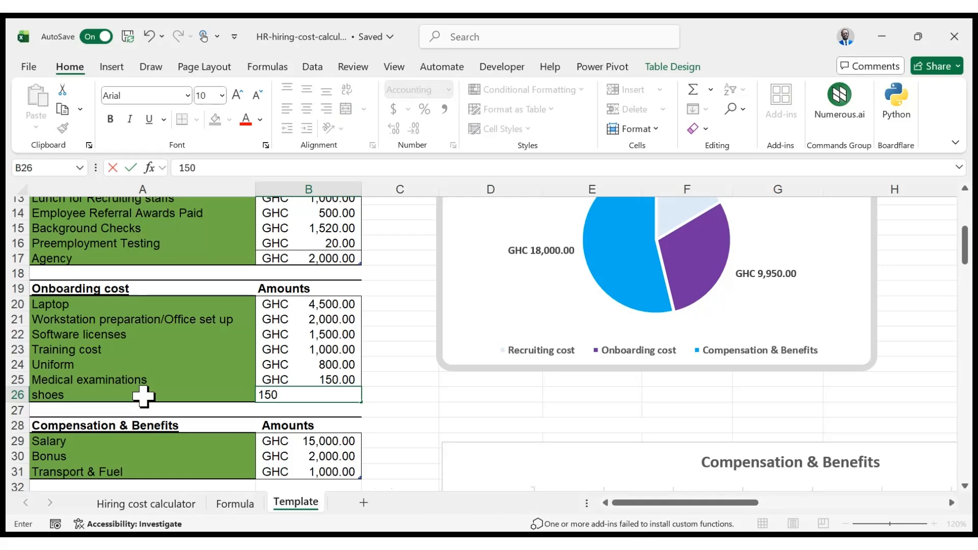
pyautogui.press('Return')
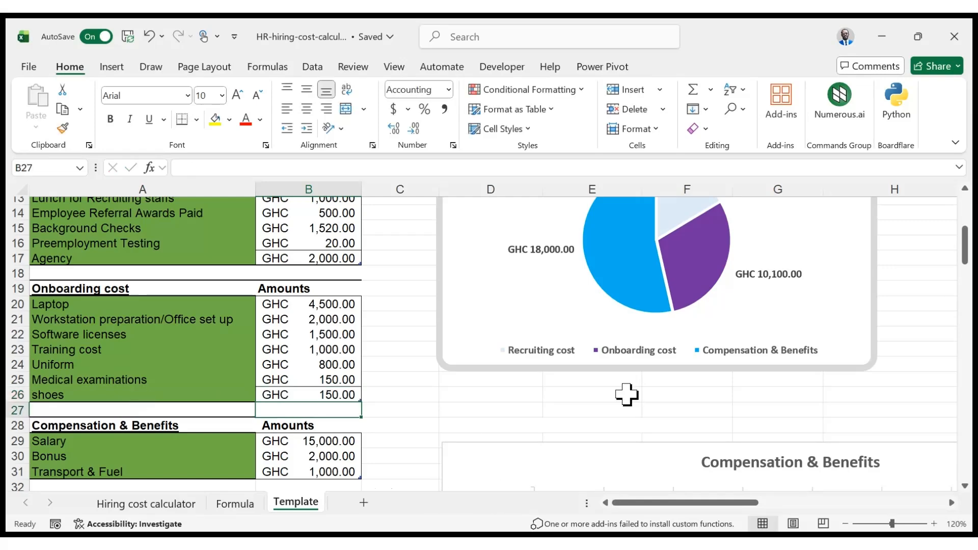
pyautogui.scroll(-2, 418, 405)
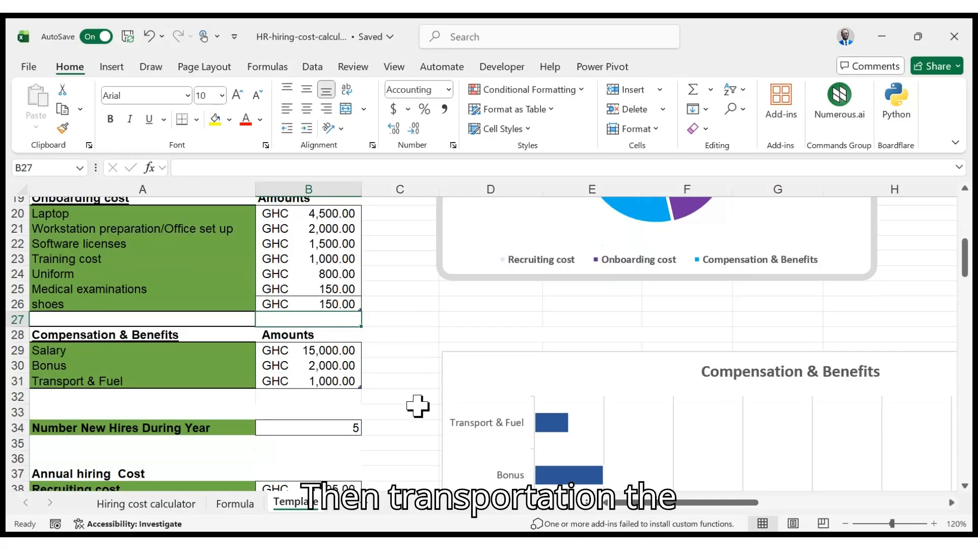
# Add a new compensation and benefits line named feeding with an amount of 4000
pyautogui.click(169, 399)
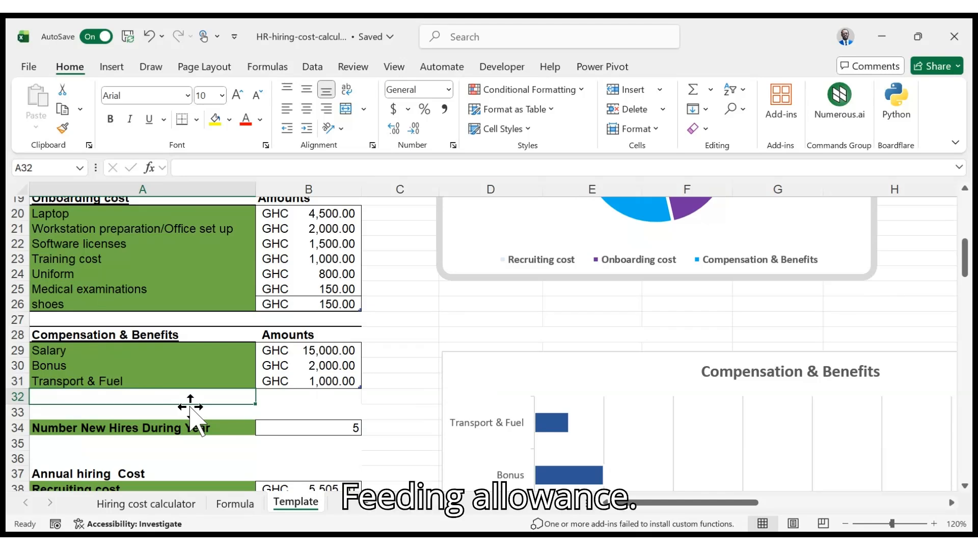
pyautogui.write('fe')
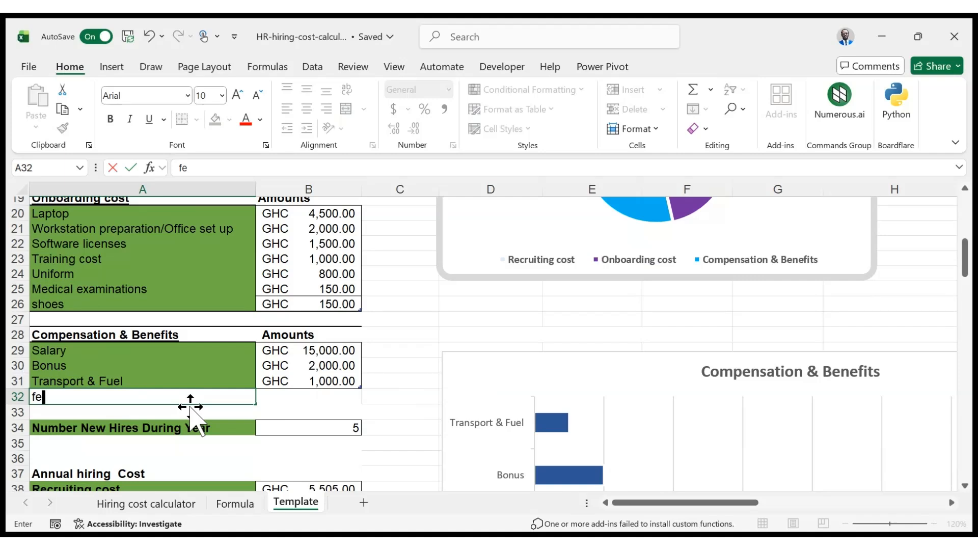
pyautogui.write('eding')
pyautogui.press('Tab')
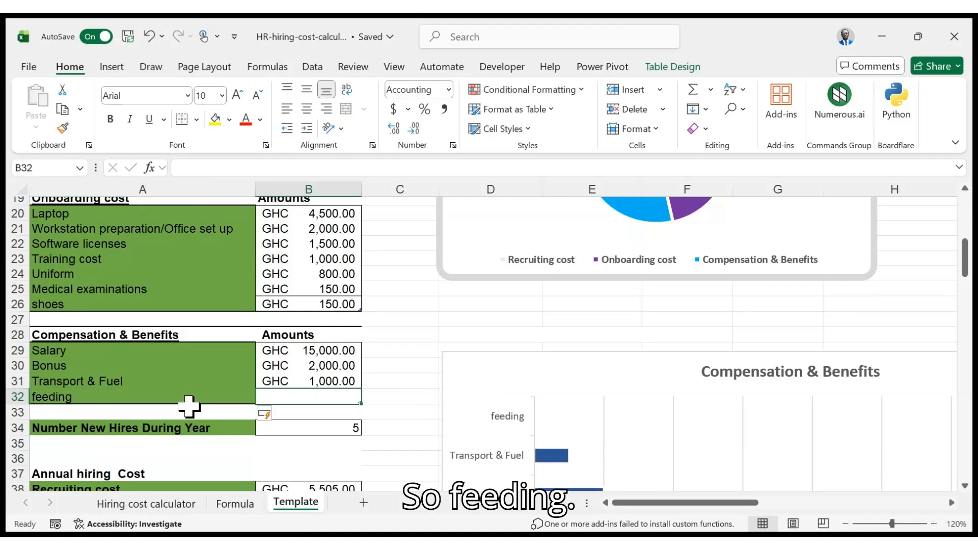
pyautogui.write('4000')
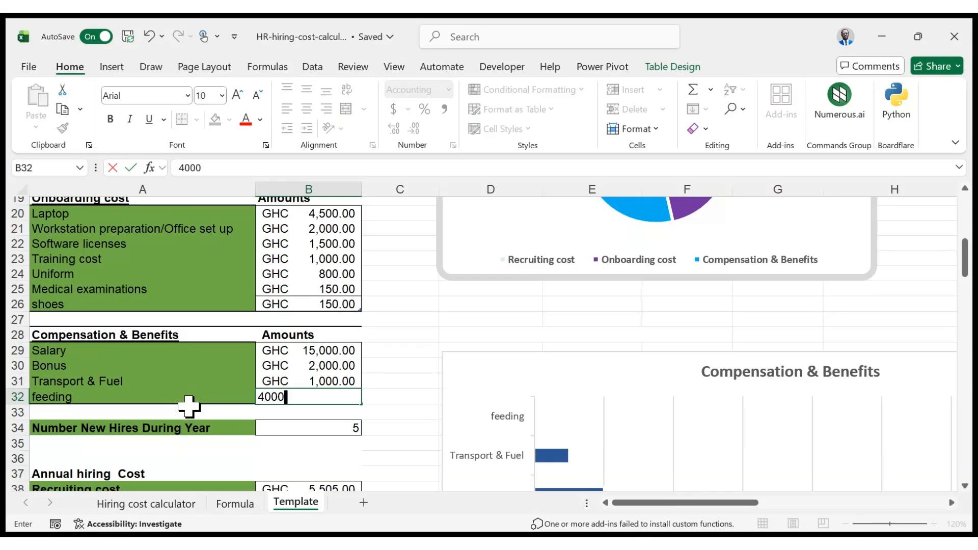
pyautogui.press('Return')
# Examine the updated annual hiring cost totals, cost per hire and the Compensation, Recruiting and Onboarding cost charts
pyautogui.scroll(-2, 393, 384)
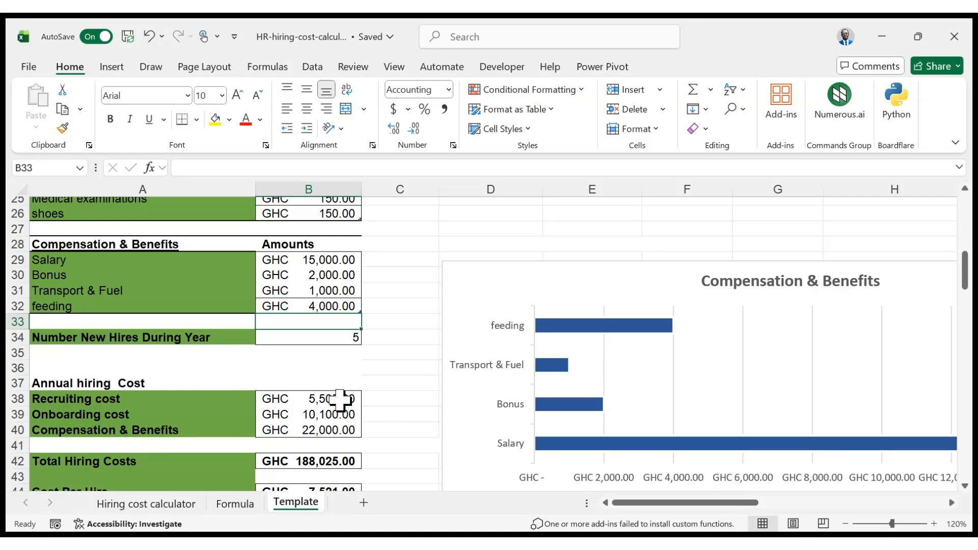
pyautogui.scroll(-1, 343, 400)
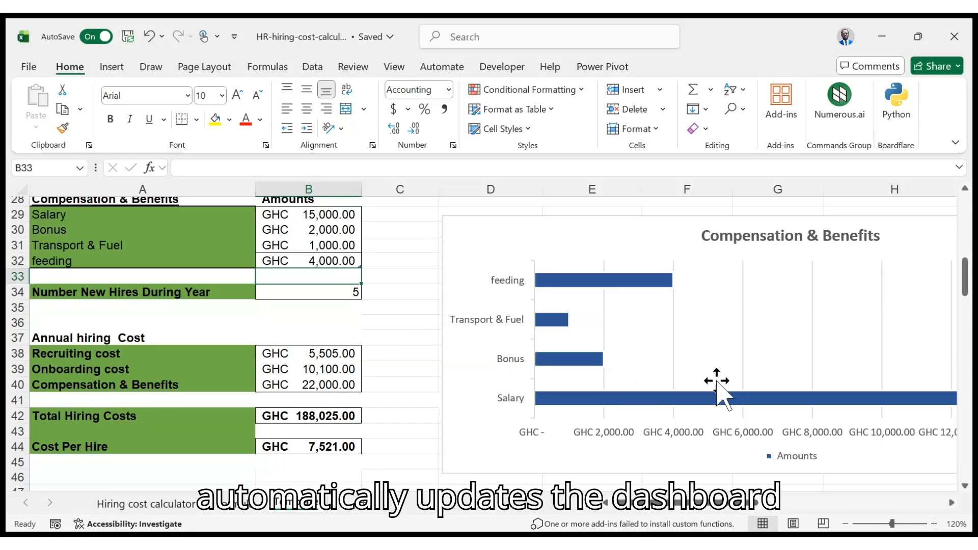
pyautogui.scroll(1, 747, 361)
pyautogui.scroll(3, 746, 351)
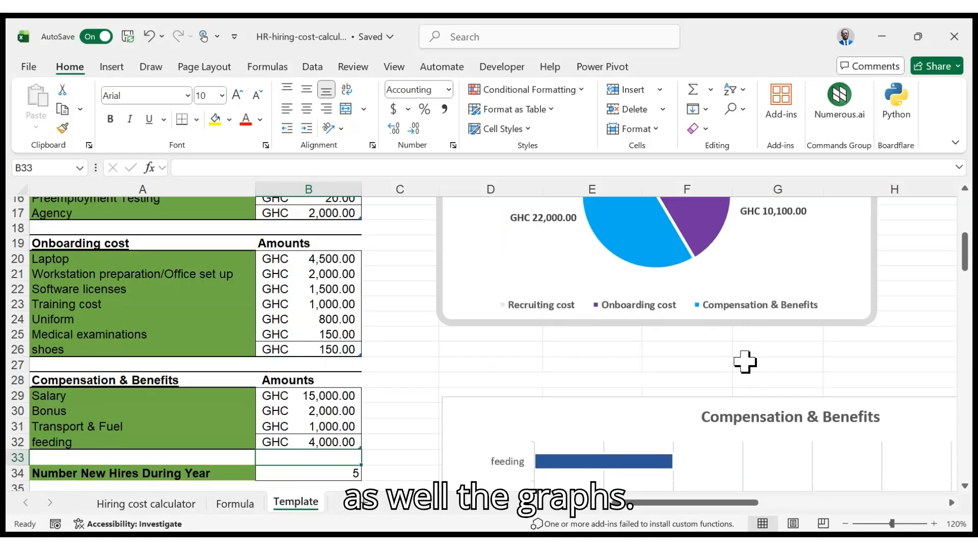
pyautogui.scroll(-2, 746, 393)
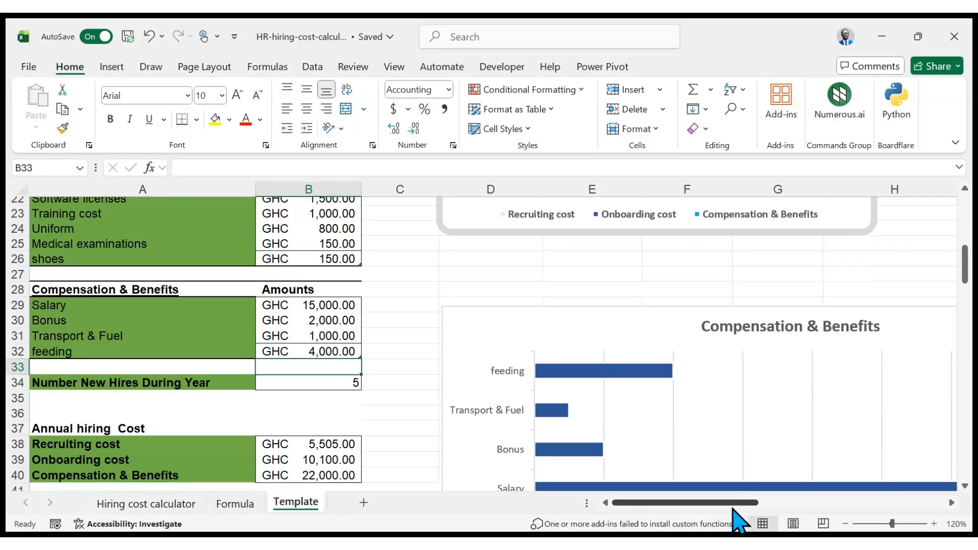
pyautogui.moveTo(734, 504); pyautogui.dragTo(859, 497)
pyautogui.scroll(-3, 766, 374)
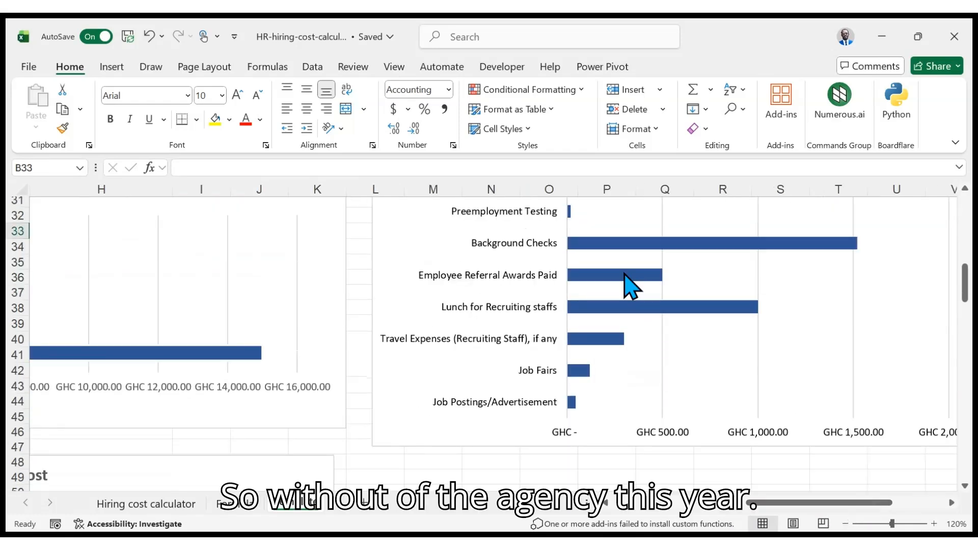
pyautogui.scroll(1, 650, 319)
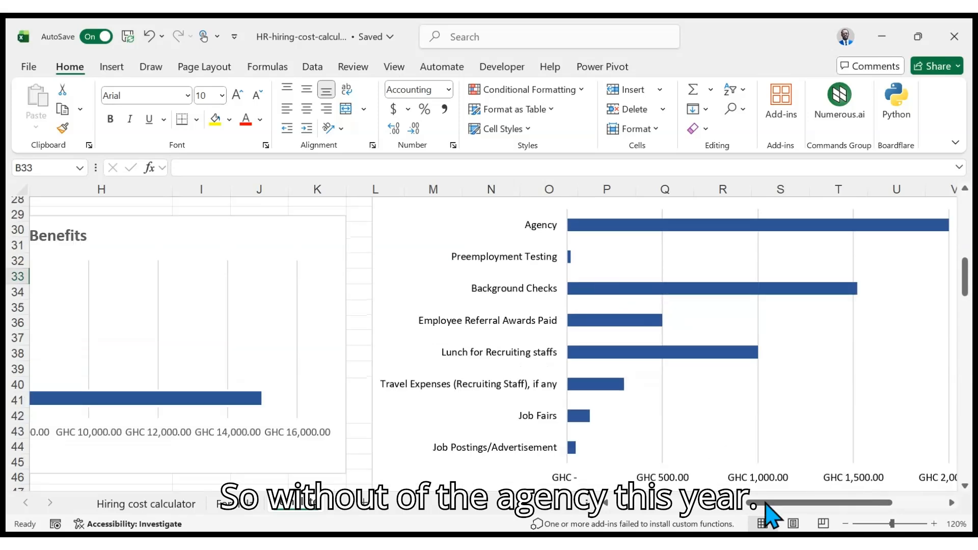
pyautogui.moveTo(753, 504); pyautogui.dragTo(655, 502)
pyautogui.scroll(2, 640, 379)
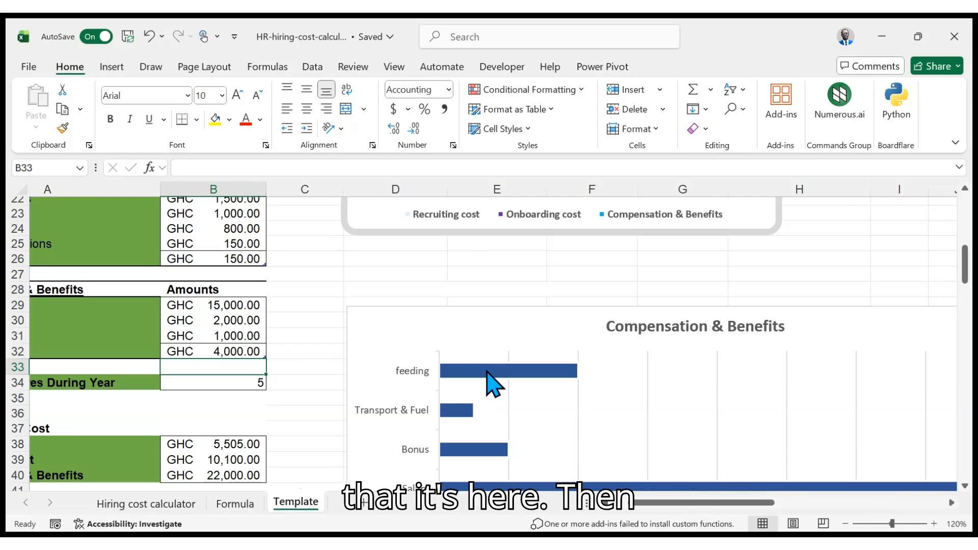
pyautogui.scroll(3, 530, 343)
pyautogui.scroll(-11, 534, 351)
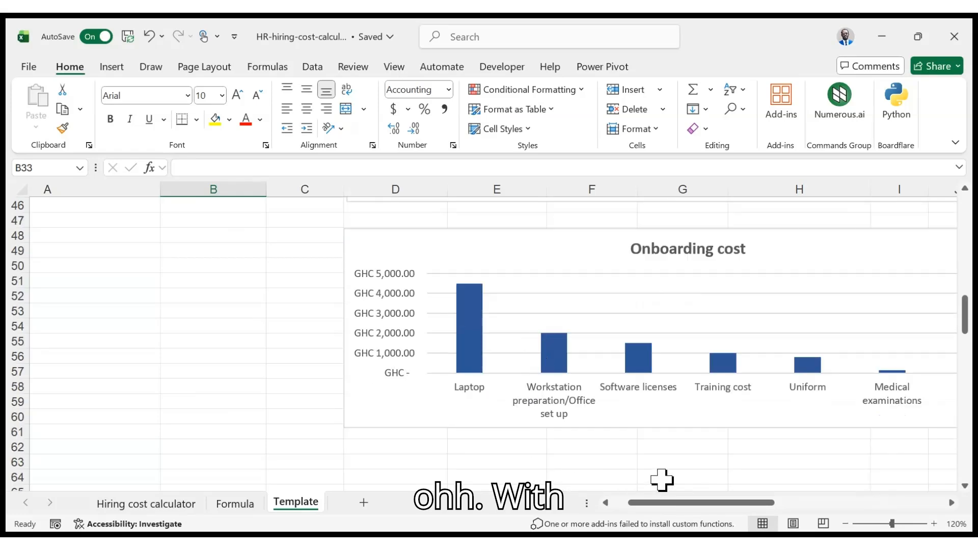
pyautogui.moveTo(736, 502); pyautogui.dragTo(771, 508)
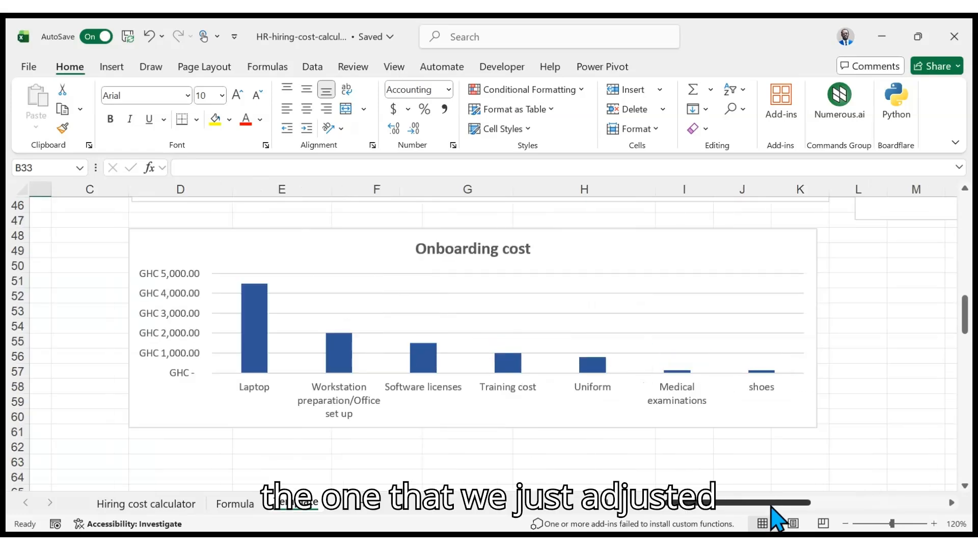